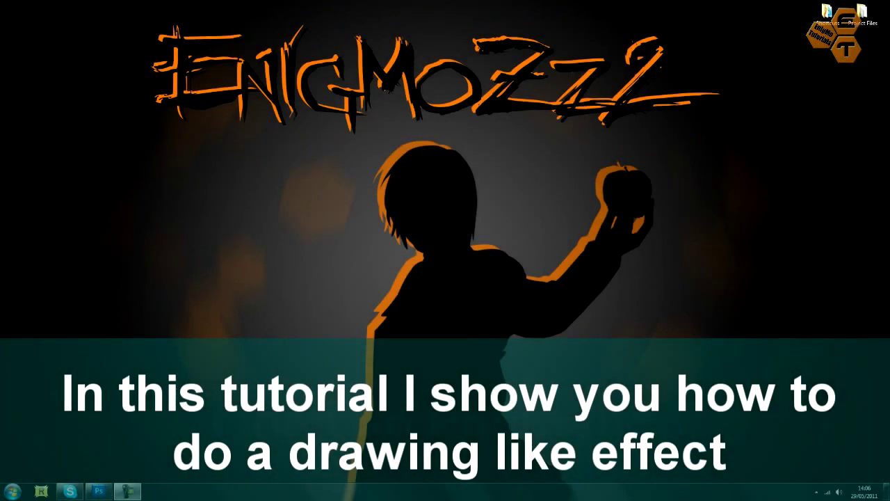
Bring up Photoshop from the Adobe CS5 stack, showing dragon_ball_z_goku_render_10.png on a transparent canvas
{"action": "mouse_move", "coordinate": [327, 14]}
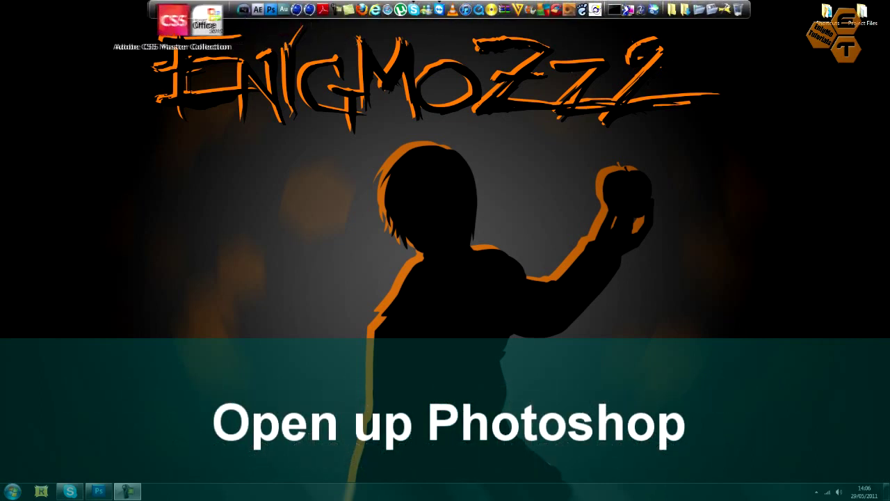
{"action": "left_click", "coordinate": [181, 21]}
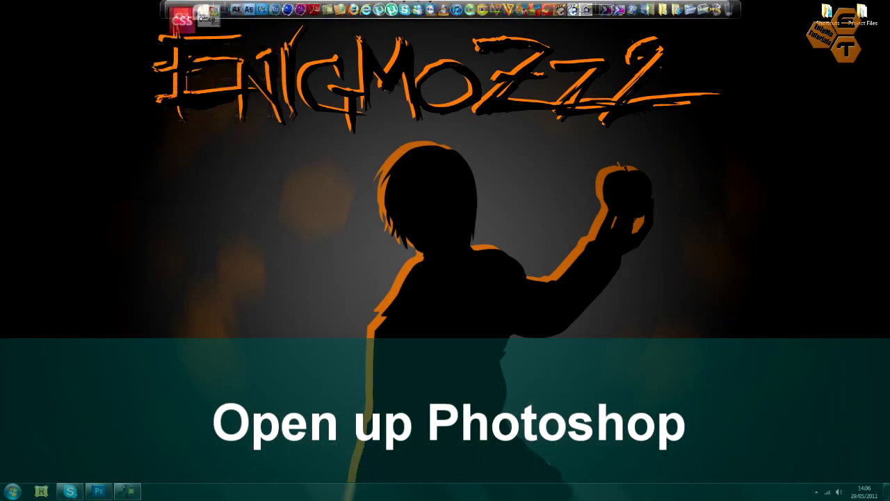
{"action": "left_click", "coordinate": [98, 491]}
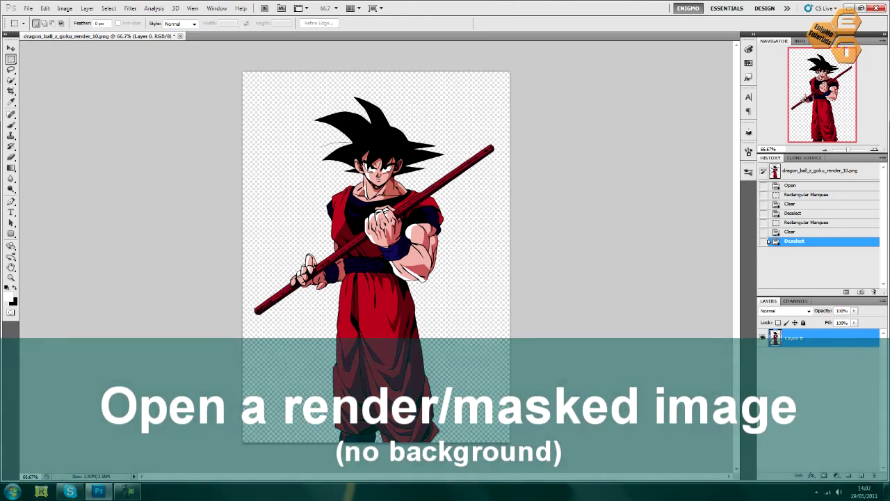
Add a black Stroke layer effect to the Goku layer and lower its Fill to 0%
{"action": "left_click", "coordinate": [811, 476]}
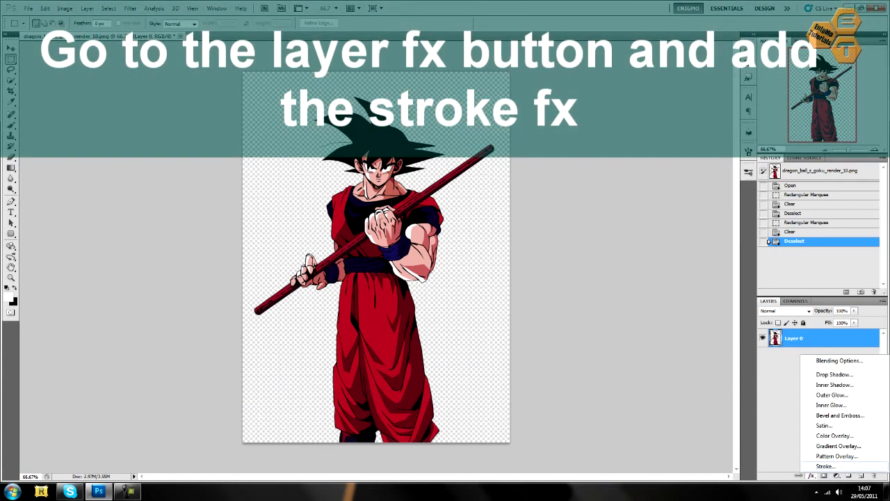
{"action": "left_click", "coordinate": [825, 466]}
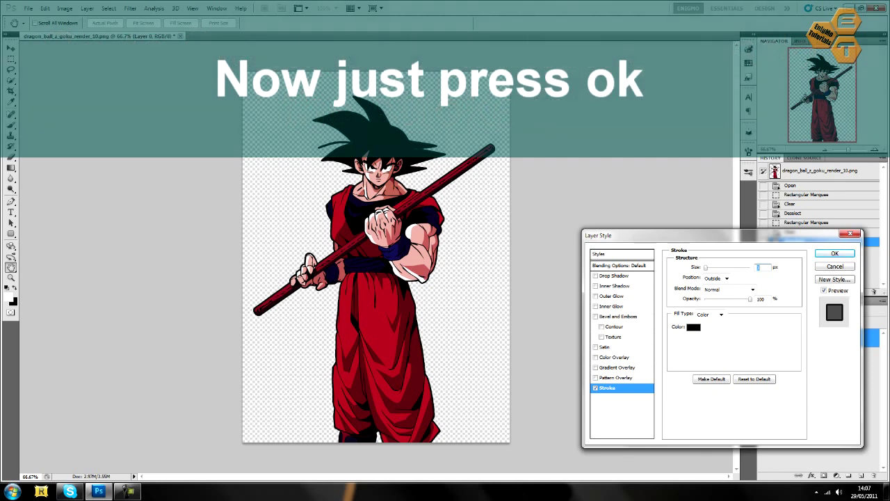
{"action": "left_click", "coordinate": [835, 253]}
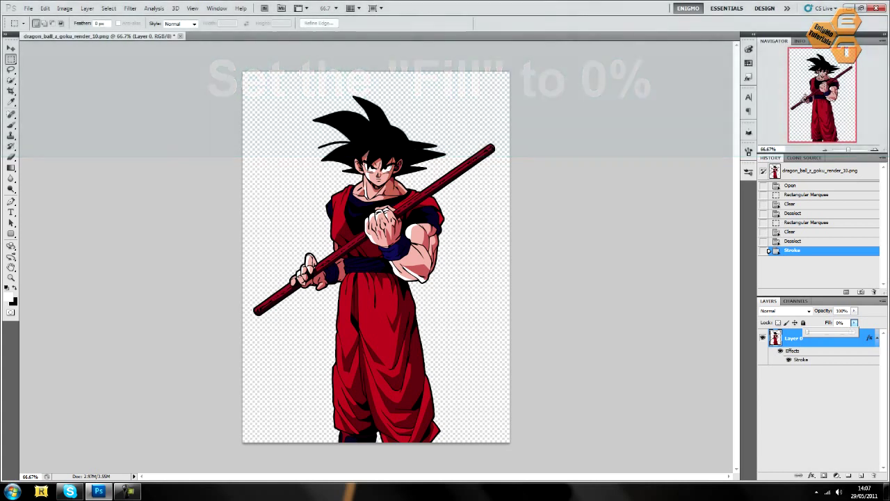
{"action": "left_click_drag", "start_coordinate": [856, 332], "coordinate": [806, 333]}
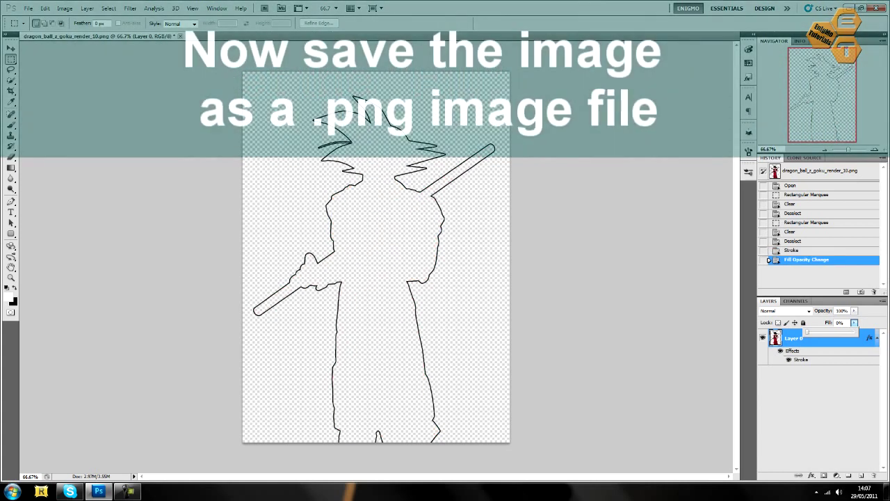
Save the outline image as a PNG on the Desktop, then quit Photoshop
{"action": "left_click", "coordinate": [28, 7]}
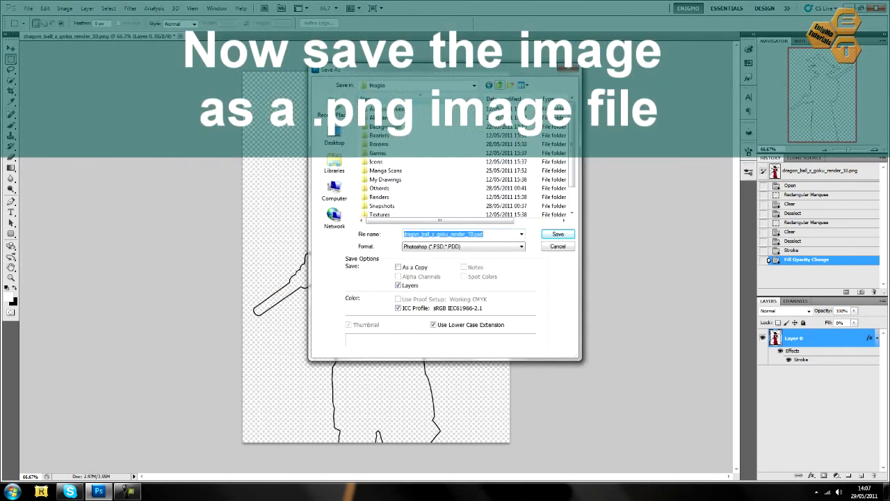
{"action": "left_click", "coordinate": [335, 136]}
{"action": "left_click", "coordinate": [463, 247]}
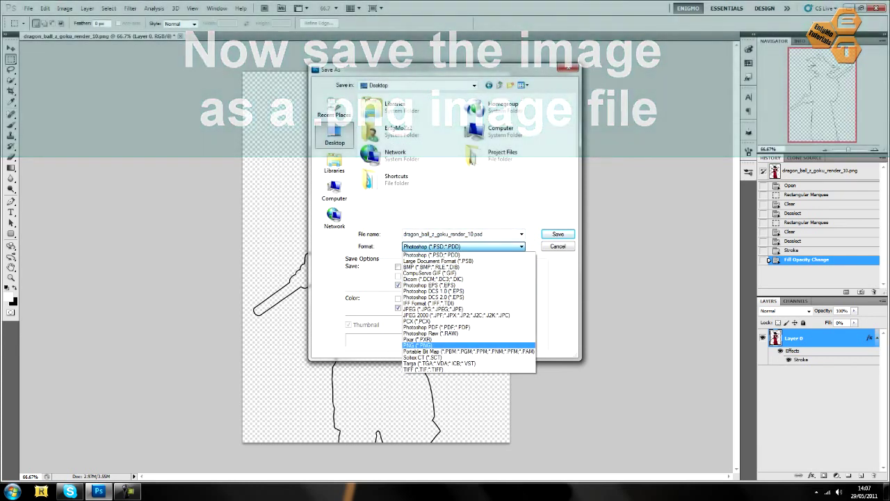
{"action": "key", "text": "Return"}
{"action": "key", "text": "Return"}
{"action": "key", "text": "Return"}
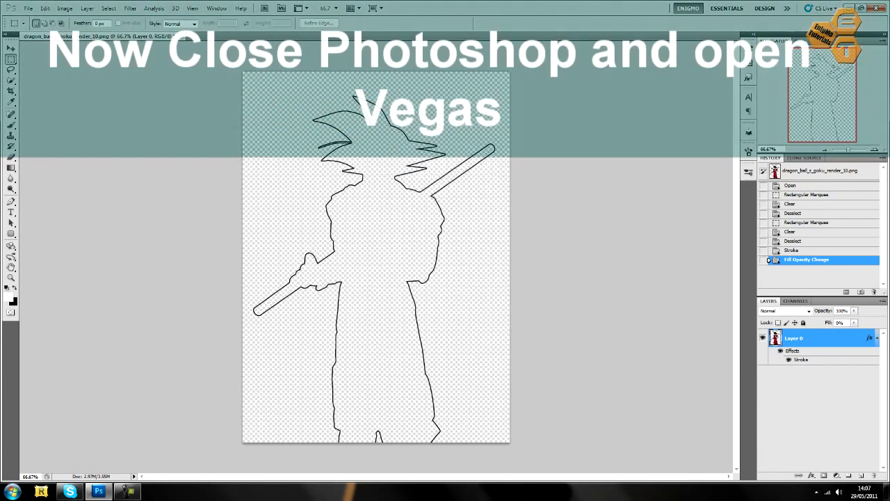
{"action": "key", "text": "ctrl+q"}
Quit Photoshop without saving, launch Vegas Pro 9, and place the outline PNG on the timeline
{"action": "key", "text": "n"}
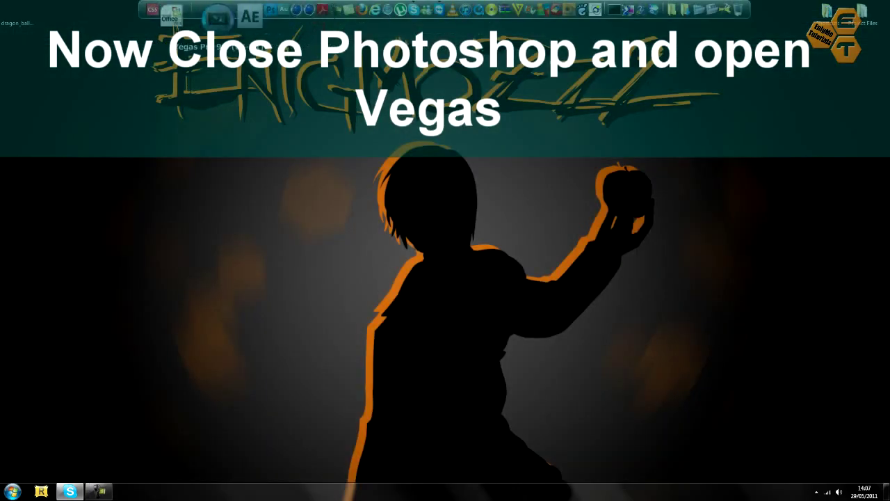
{"action": "left_click", "coordinate": [218, 16]}
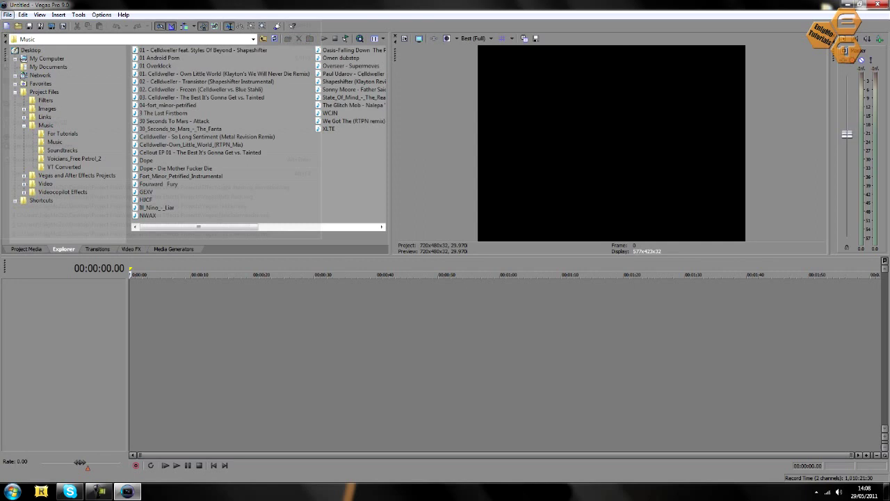
{"action": "left_click", "coordinate": [10, 14]}
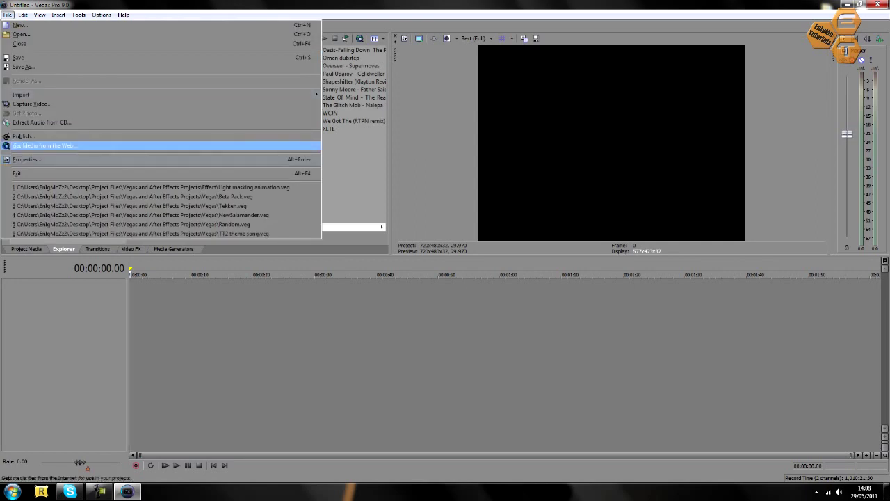
{"action": "left_click", "coordinate": [42, 145]}
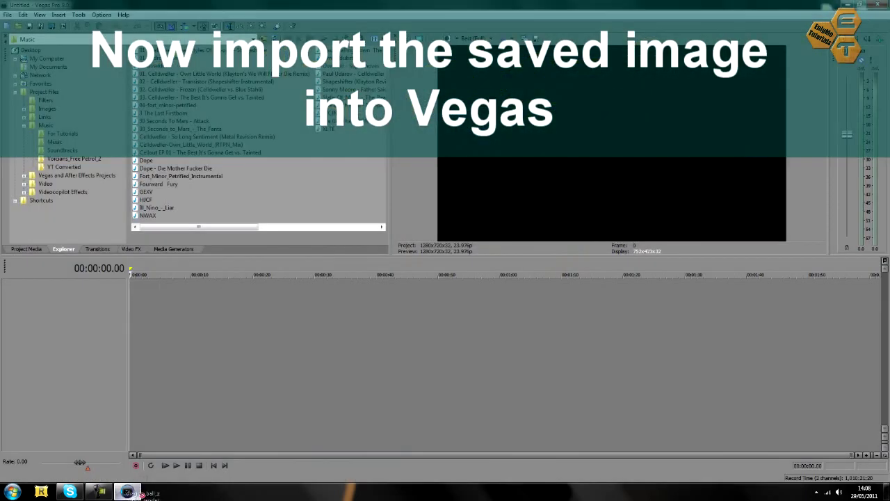
{"action": "left_click_drag", "start_coordinate": [132, 327], "coordinate": [144, 292]}
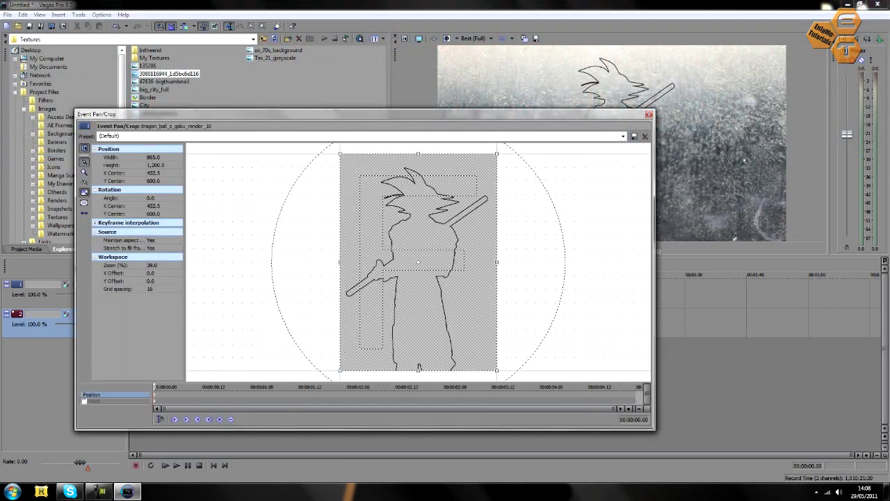
Apply the 16:9 Pan/Crop preset, enlarge the outline in frame, and set Preview (Auto) quality
{"action": "left_click", "coordinate": [623, 135]}
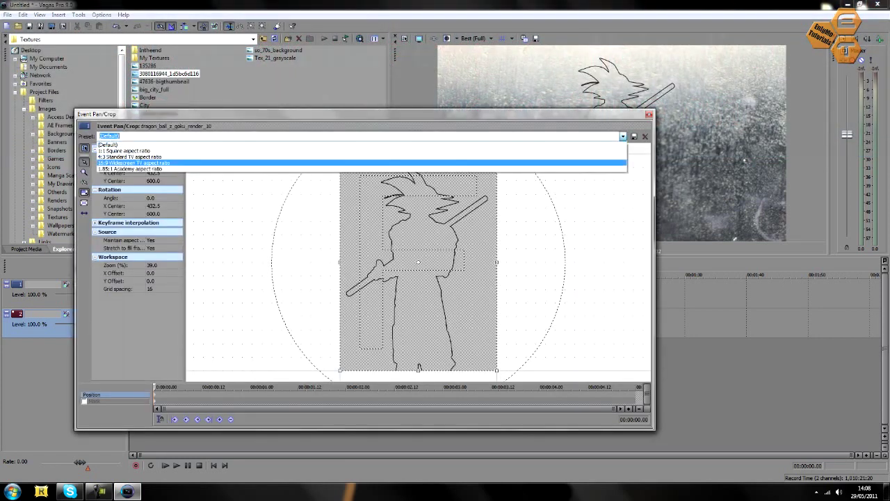
{"action": "left_click", "coordinate": [209, 163]}
{"action": "left_click_drag", "start_coordinate": [351, 246], "coordinate": [350, 174]}
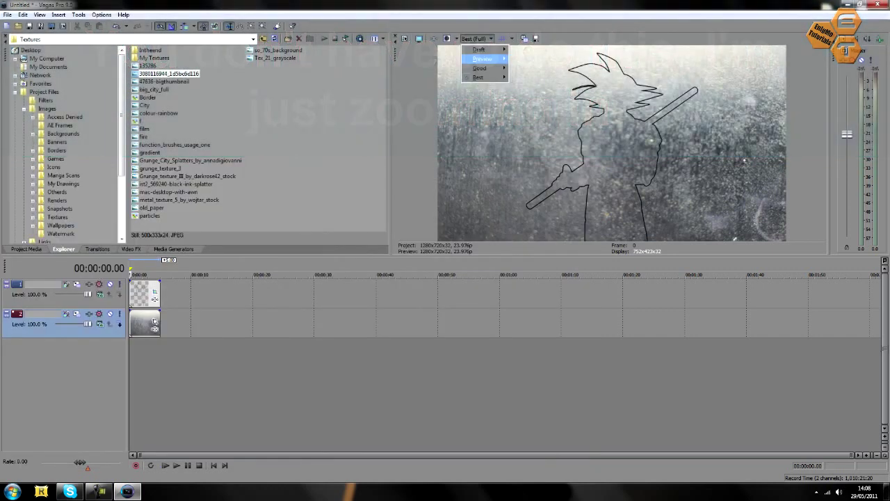
{"action": "left_click", "coordinate": [482, 58]}
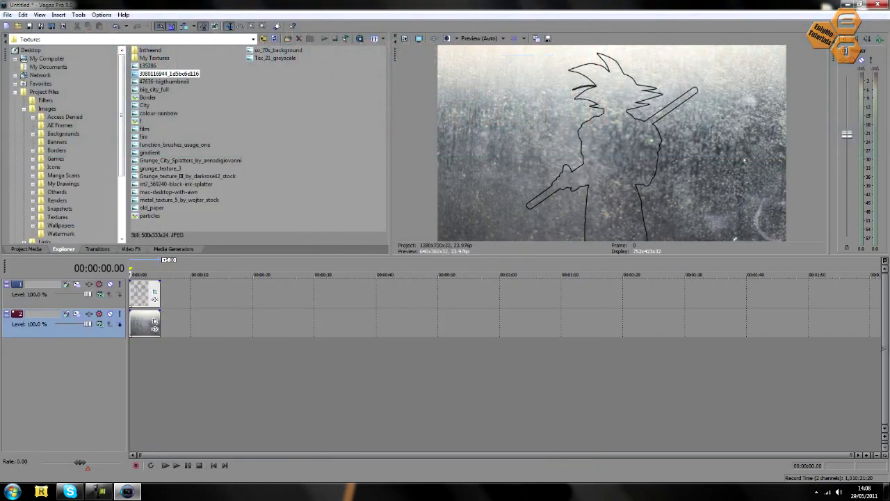
Give the outline clip a fade-in with a Top-Left, Diagonal, Soft Edge Linear Wipe, then preview it
{"action": "left_click_drag", "start_coordinate": [130, 282], "coordinate": [137, 283]}
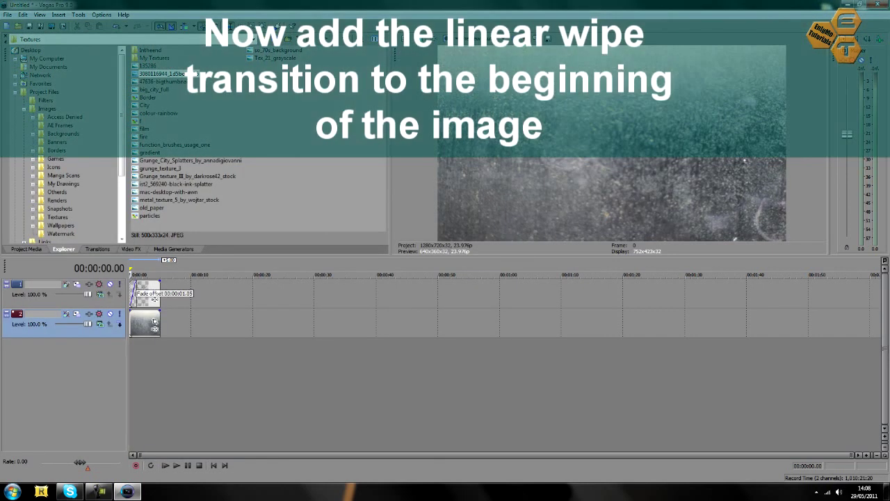
{"action": "key", "text": "alt+7"}
{"action": "left_click", "coordinate": [27, 128]}
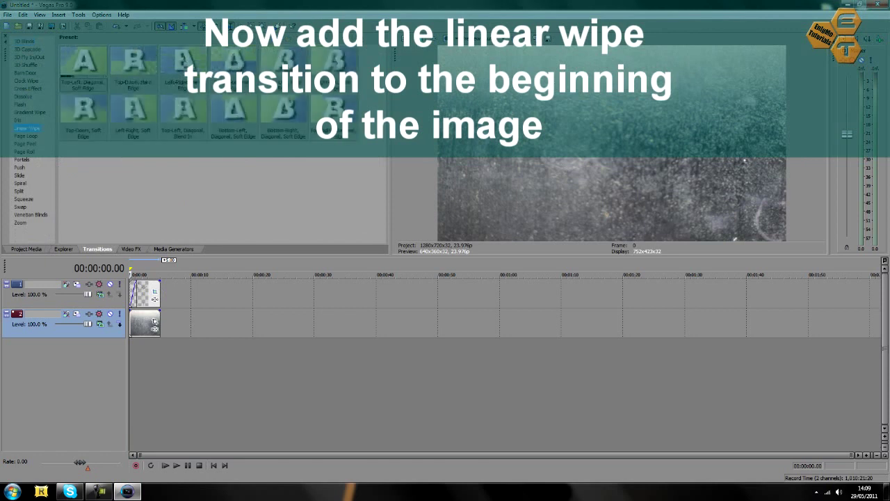
{"action": "left_click_drag", "start_coordinate": [84, 62], "coordinate": [135, 292]}
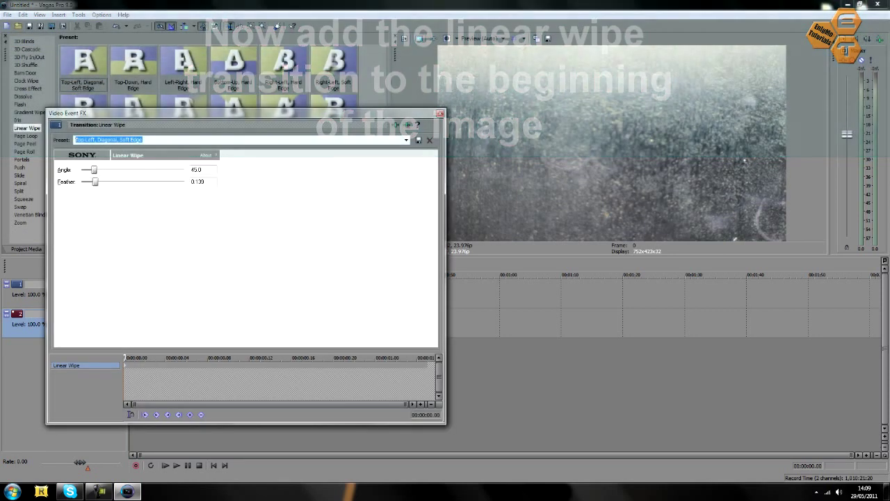
{"action": "left_click", "coordinate": [440, 113]}
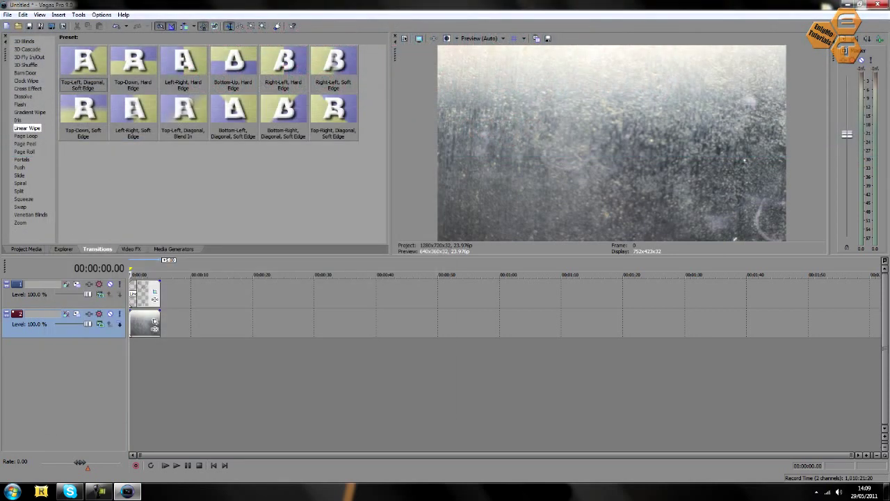
{"action": "key", "text": "space"}
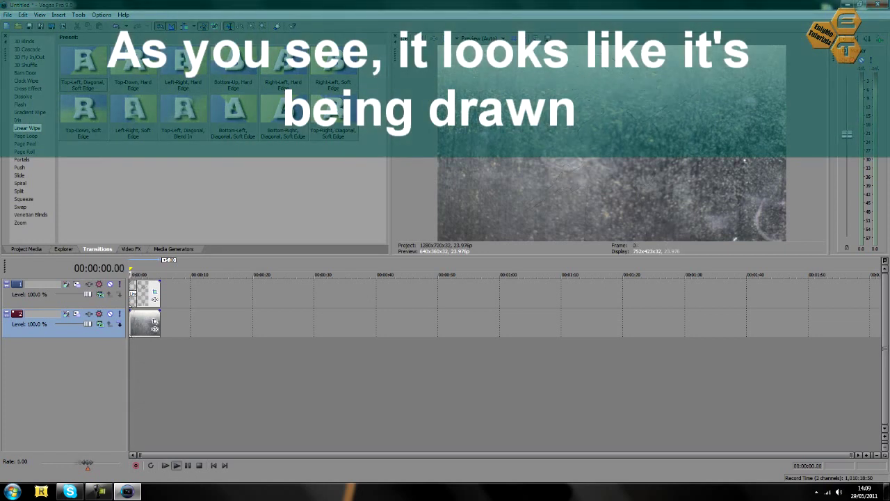
{"action": "key", "text": "space"}
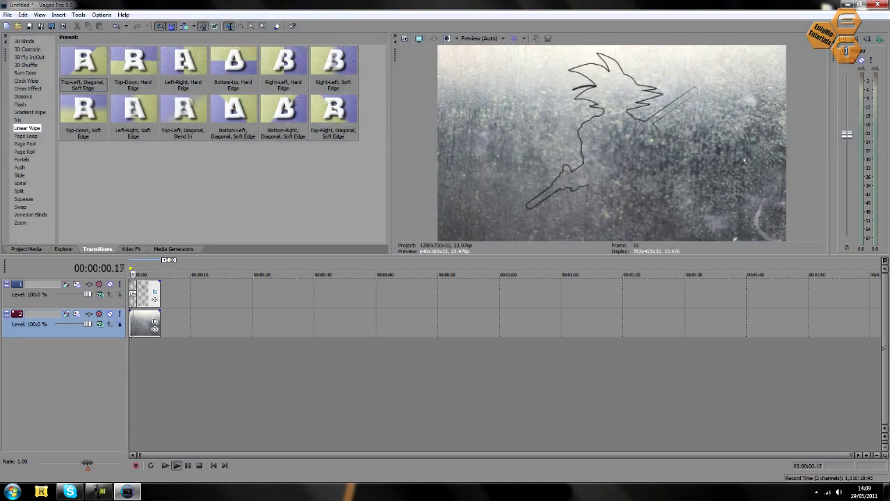
{"action": "key", "text": "Return"}
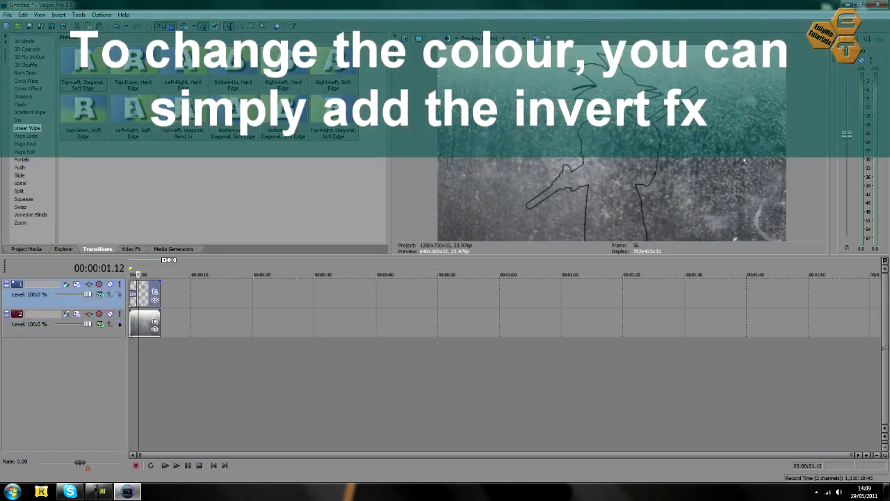
{"action": "key", "text": "alt+8"}
{"action": "scroll", "coordinate": [39, 140], "scroll_direction": "down", "scroll_amount": 4}
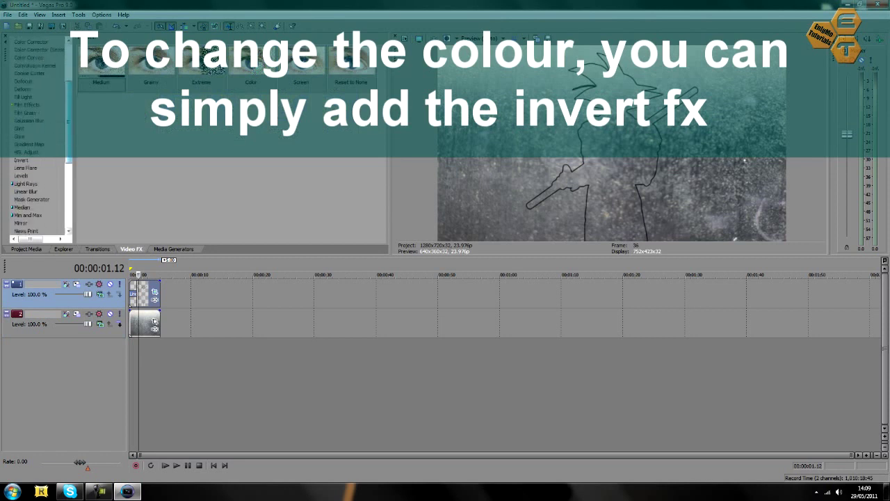
{"action": "left_click", "coordinate": [21, 160]}
{"action": "left_click_drag", "start_coordinate": [251, 66], "coordinate": [144, 321]}
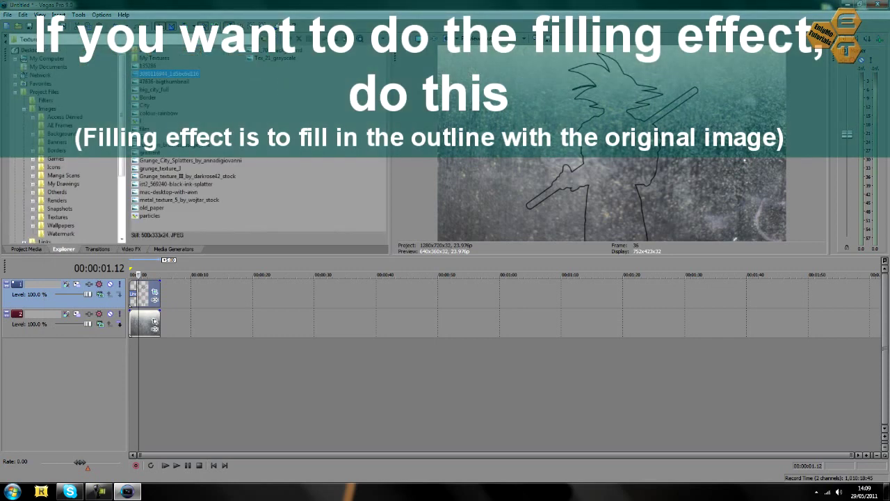
Add dragon_ball_z_goku_render_10 from the Renders > DBZ folder to the timeline
{"action": "scroll", "coordinate": [70, 140], "scroll_direction": "down", "scroll_amount": 3}
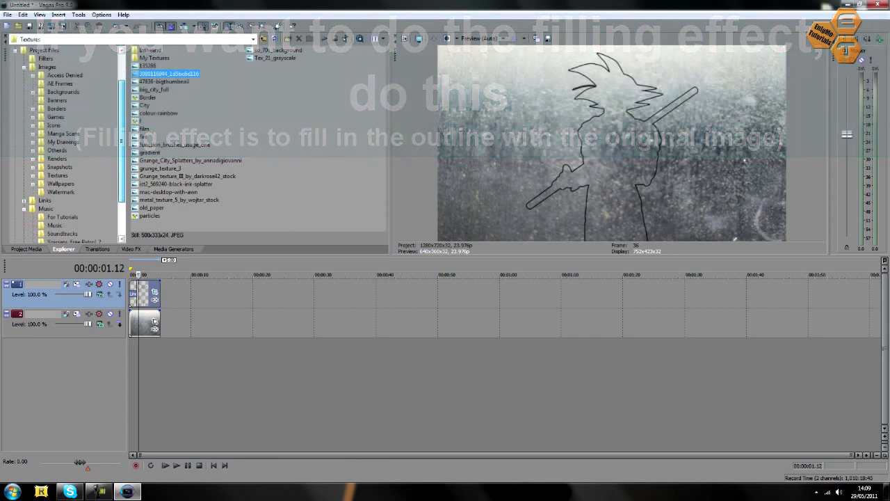
{"action": "scroll", "coordinate": [69, 139], "scroll_direction": "down", "scroll_amount": 1}
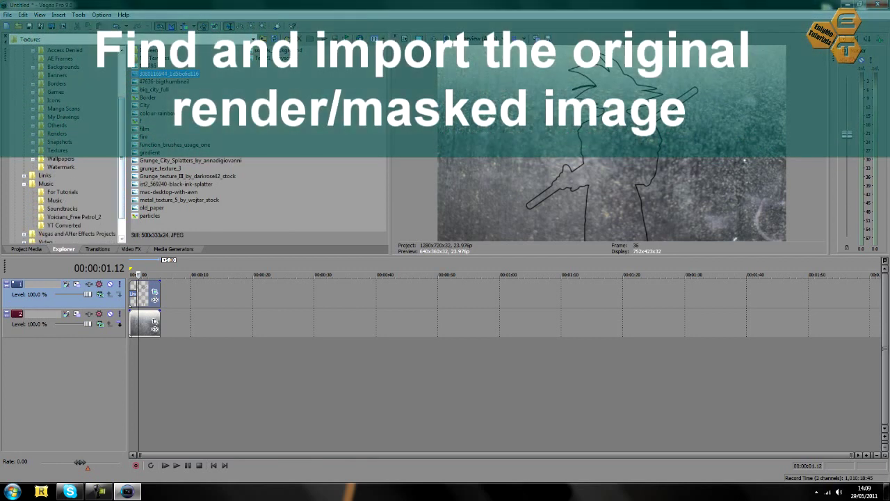
{"action": "double_click", "coordinate": [57, 133]}
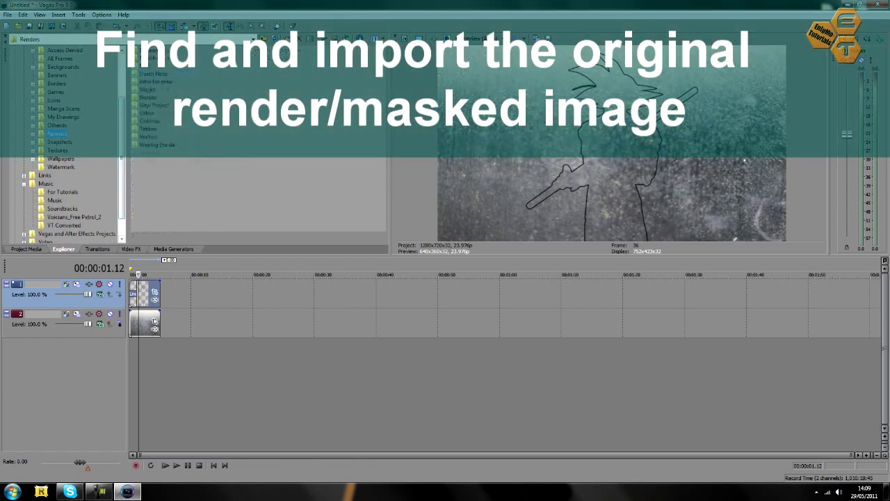
{"action": "left_click", "coordinate": [61, 150]}
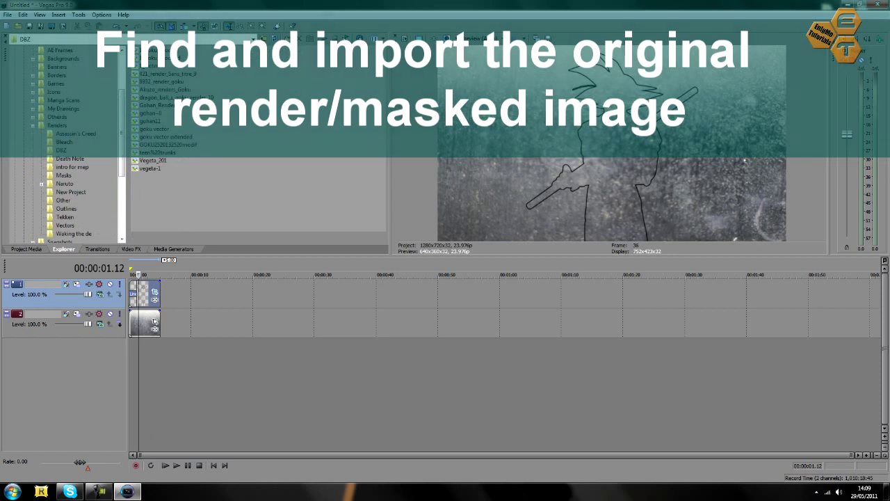
{"action": "double_click", "coordinate": [176, 97]}
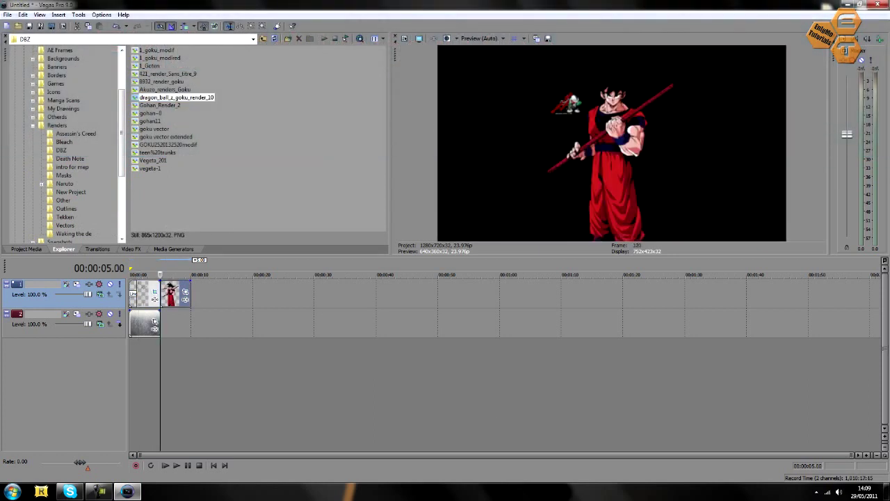
Align the colour Goku render with the outline using a Pan/Crop framing preset
{"action": "left_click", "coordinate": [185, 291]}
{"action": "left_click", "coordinate": [556, 166]}
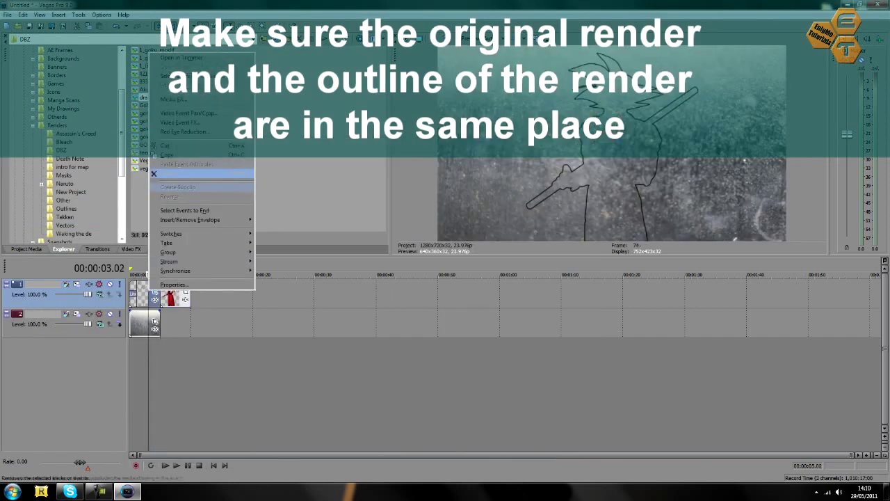
{"action": "right_click", "coordinate": [179, 289]}
{"action": "left_click", "coordinate": [222, 164]}
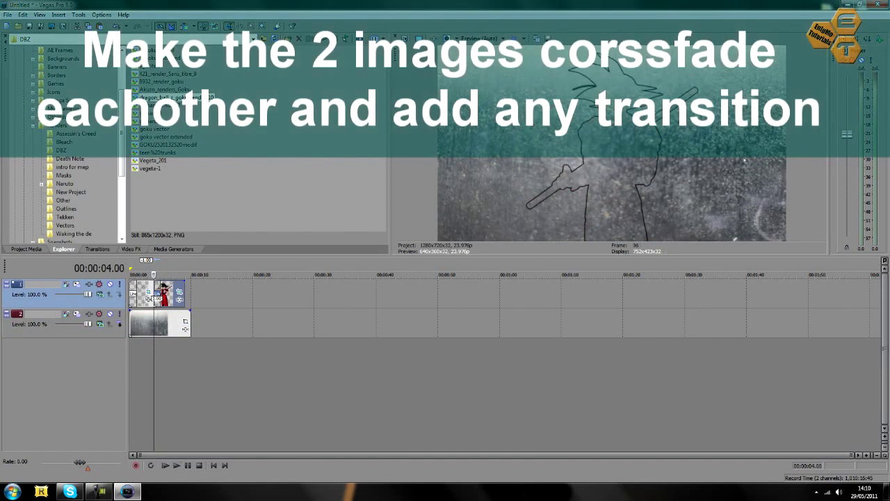
{"action": "scroll", "coordinate": [148, 299], "scroll_direction": "up", "scroll_amount": 4}
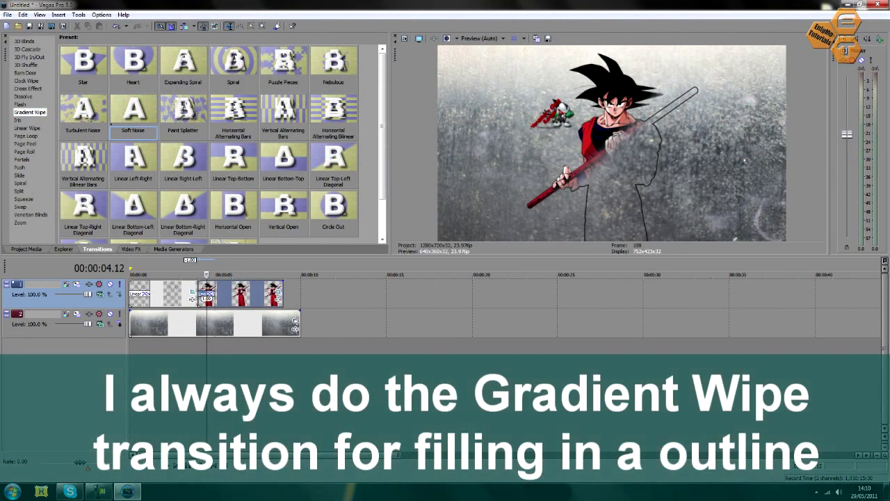
Apply a Soft Noise Gradient Wipe to the outline-to-Goku crossfade
{"action": "left_click_drag", "start_coordinate": [192, 299], "coordinate": [198, 296]}
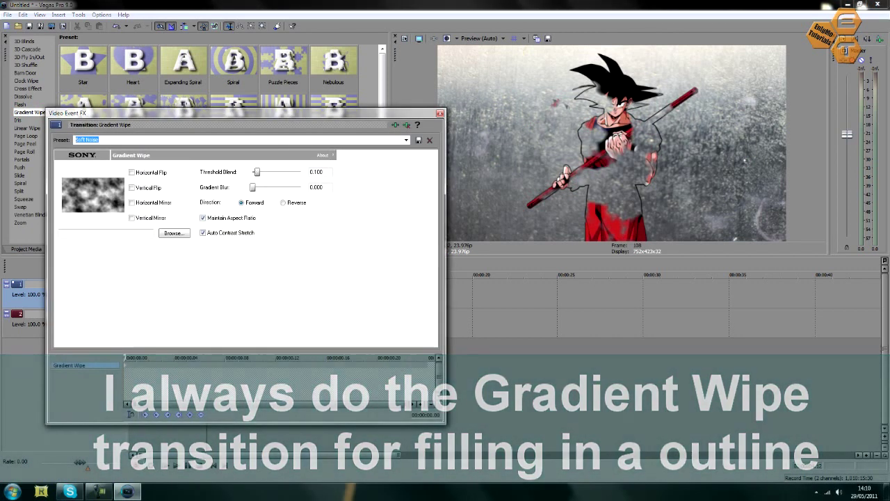
{"action": "left_click", "coordinate": [440, 113]}
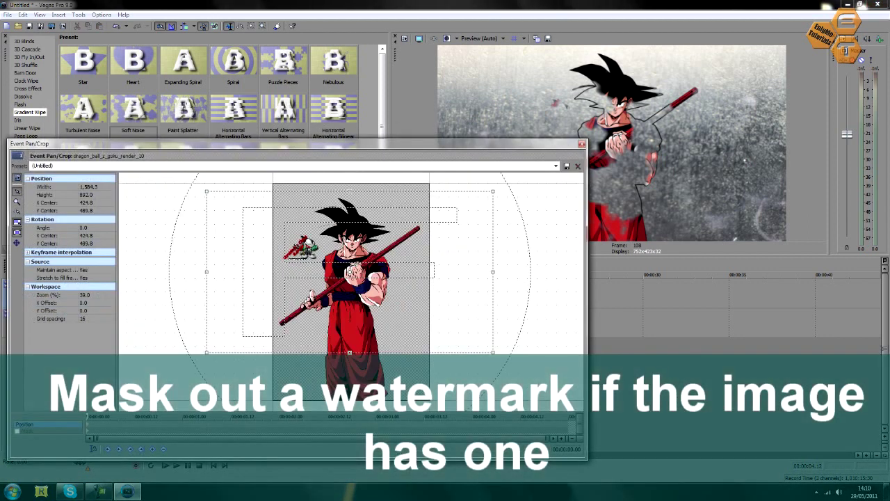
Enable the Pan/Crop mask, draw a path around the watermark, and set Mode to Negative
{"action": "left_click", "coordinate": [17, 431]}
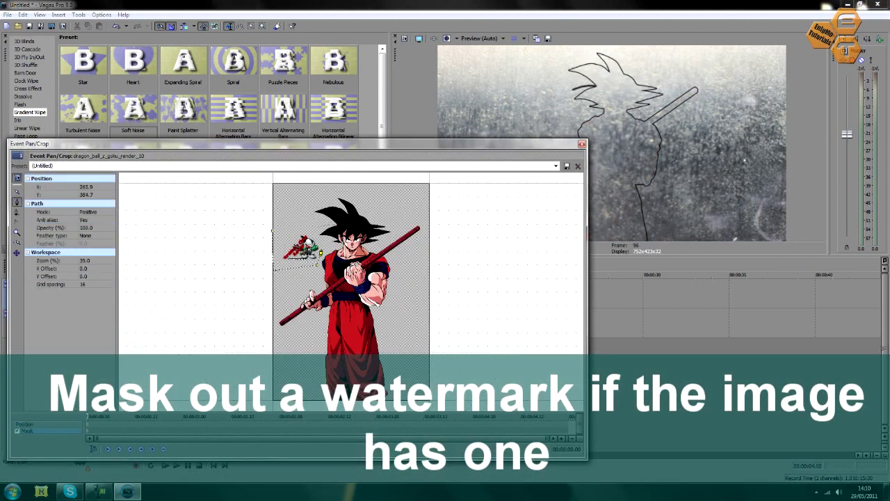
{"action": "left_click", "coordinate": [273, 230]}
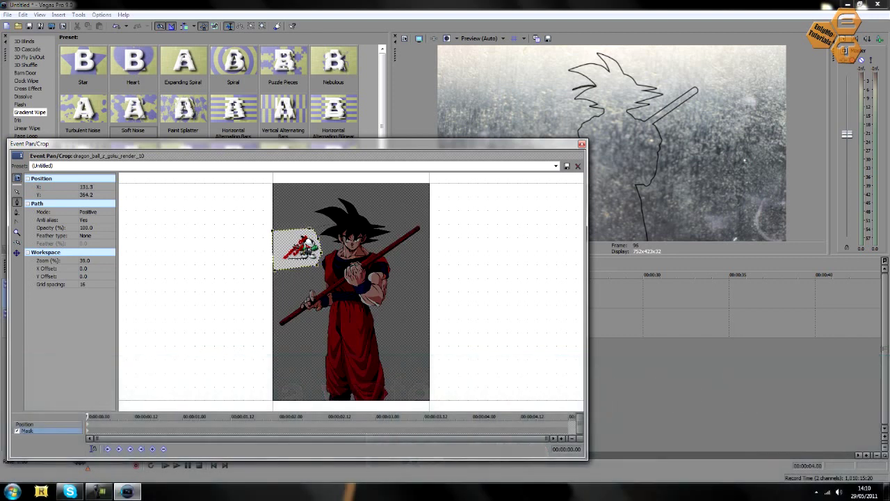
{"action": "left_click", "coordinate": [94, 212]}
{"action": "left_click", "coordinate": [90, 228]}
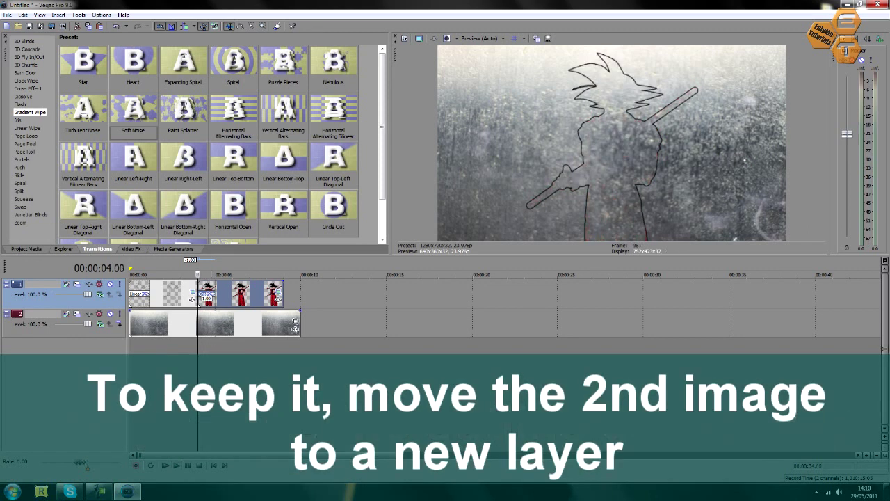
Move the colour Goku to a new top track, extend the outline four seconds, and apply 100% Inversion
{"action": "right_click", "coordinate": [15, 283]}
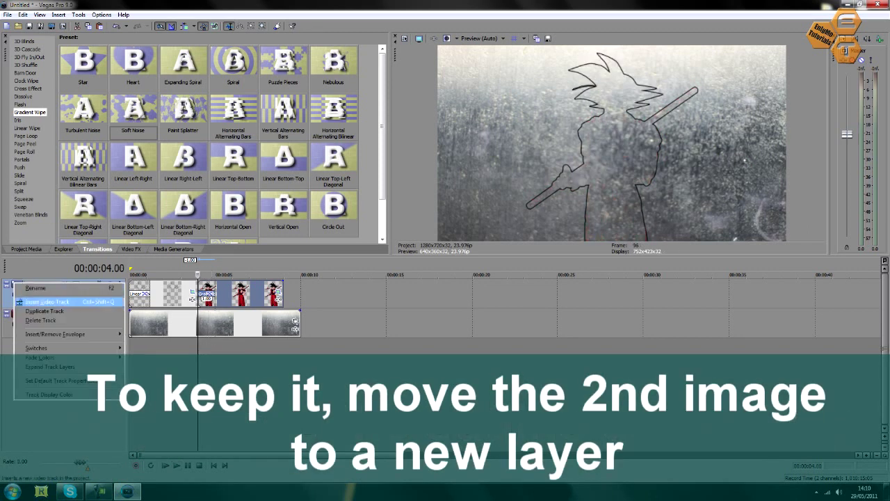
{"action": "left_click", "coordinate": [20, 302]}
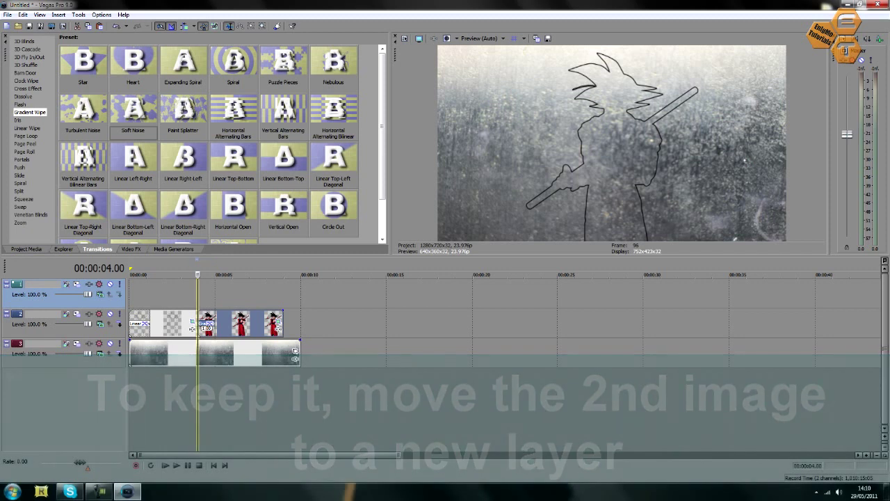
{"action": "left_click_drag", "start_coordinate": [208, 323], "coordinate": [209, 294]}
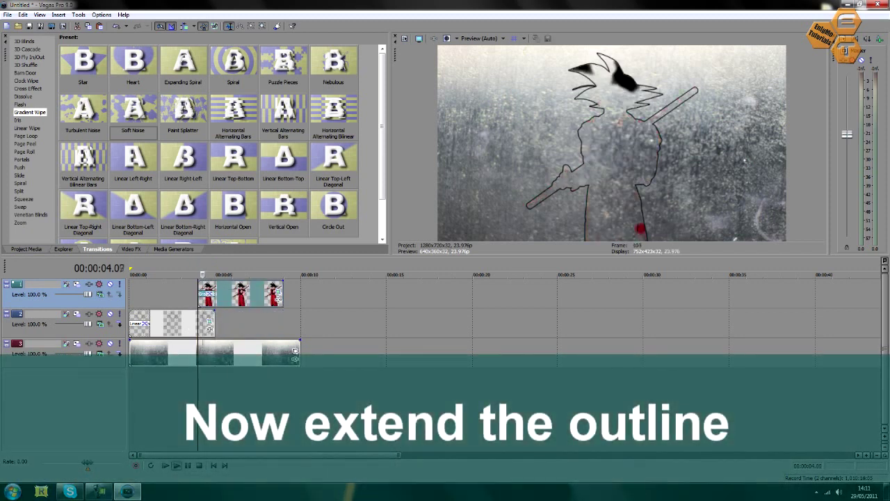
{"action": "left_click_drag", "start_coordinate": [213, 324], "coordinate": [282, 324]}
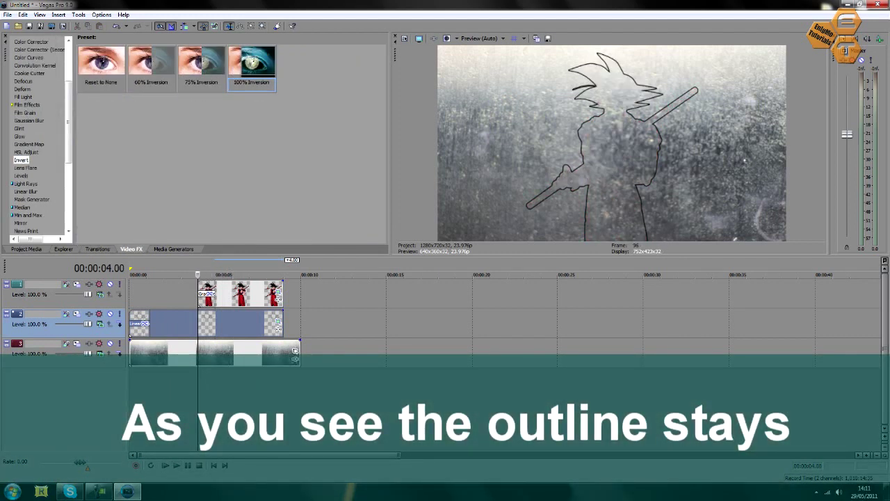
{"action": "left_click_drag", "start_coordinate": [252, 64], "coordinate": [295, 352]}
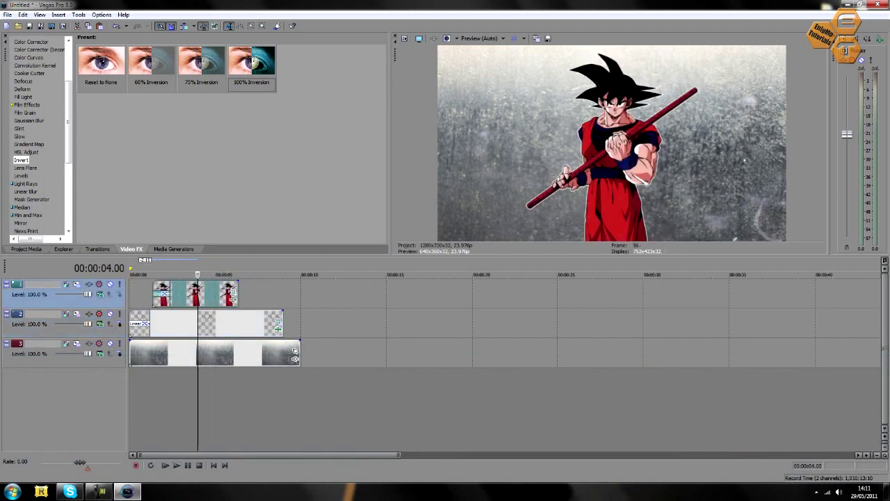
Play the outline-to-colour Goku reveal from the start and stop playback
{"action": "key", "text": "space"}
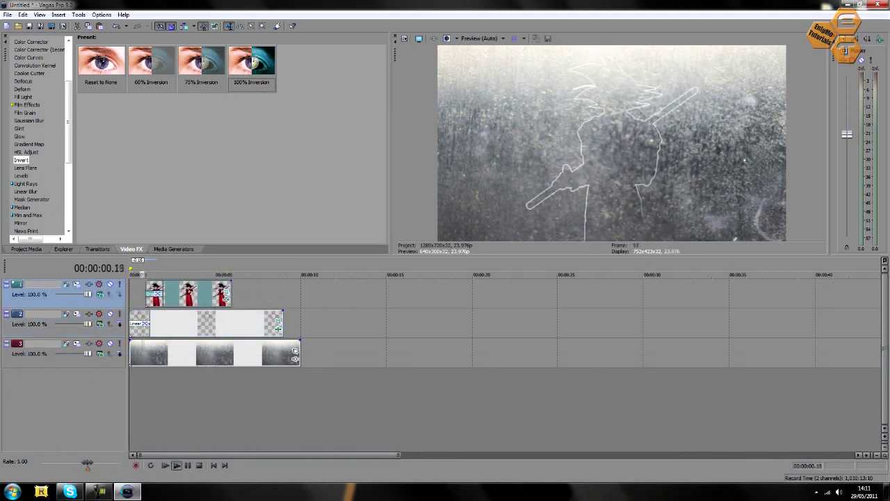
{"action": "key", "text": "space"}
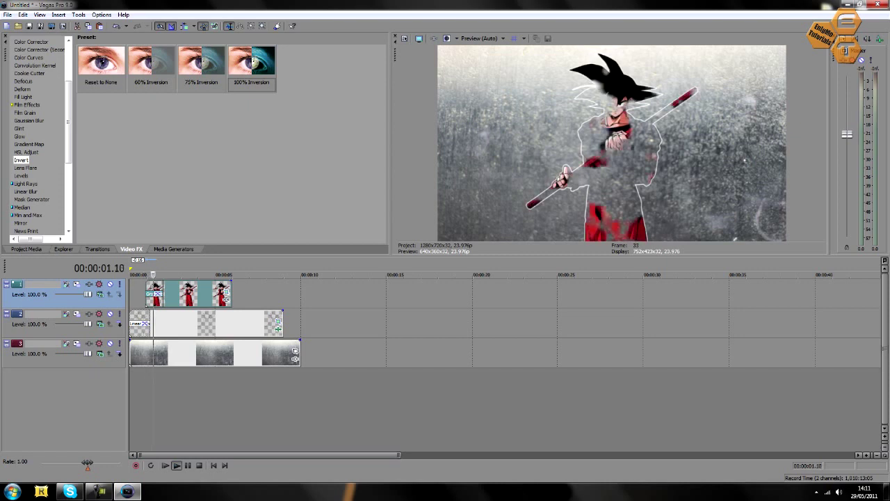
{"action": "key", "text": "space"}
{"action": "key", "text": "space"}
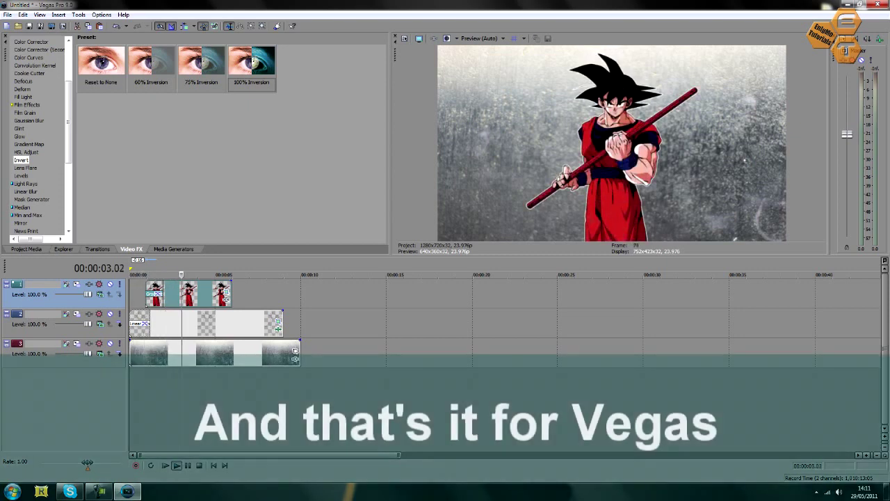
{"action": "key", "text": "space"}
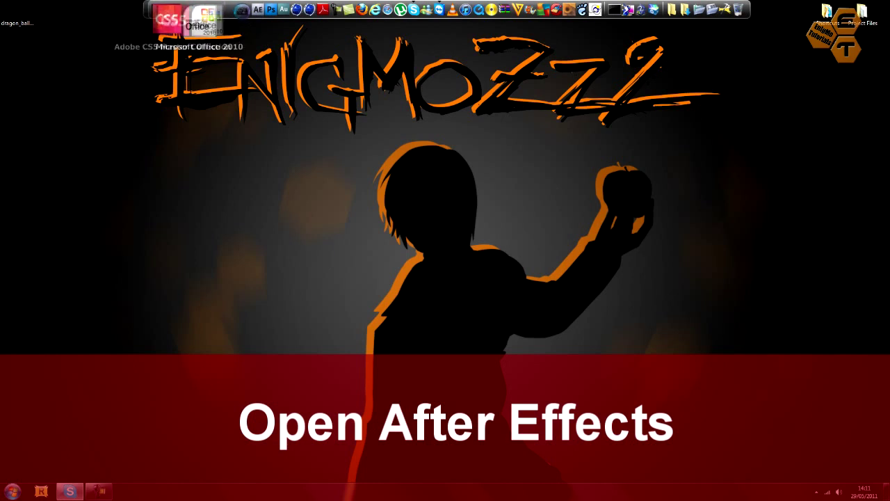
Launch After Effects from the CS5 group and start a new composition, Comp 1
{"action": "left_click", "coordinate": [181, 22]}
{"action": "left_click", "coordinate": [81, 64]}
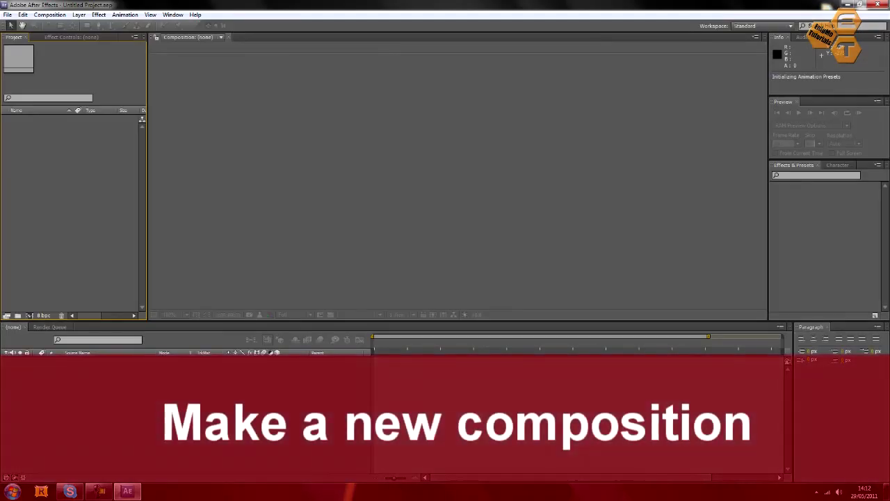
{"action": "left_click", "coordinate": [23, 15]}
{"action": "mouse_move", "coordinate": [50, 15]}
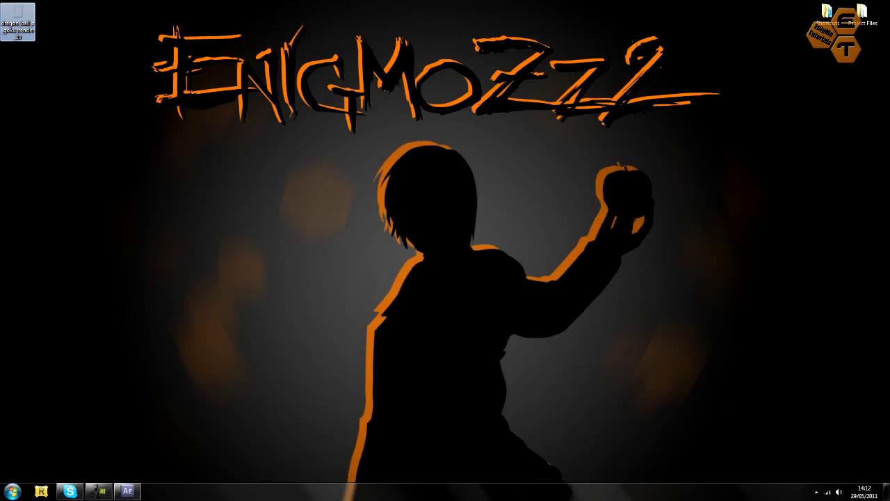
Import dragon_ball_z_goku_render_10.png and place it as a layer in Comp 1
{"action": "left_click_drag", "start_coordinate": [17, 21], "coordinate": [157, 482]}
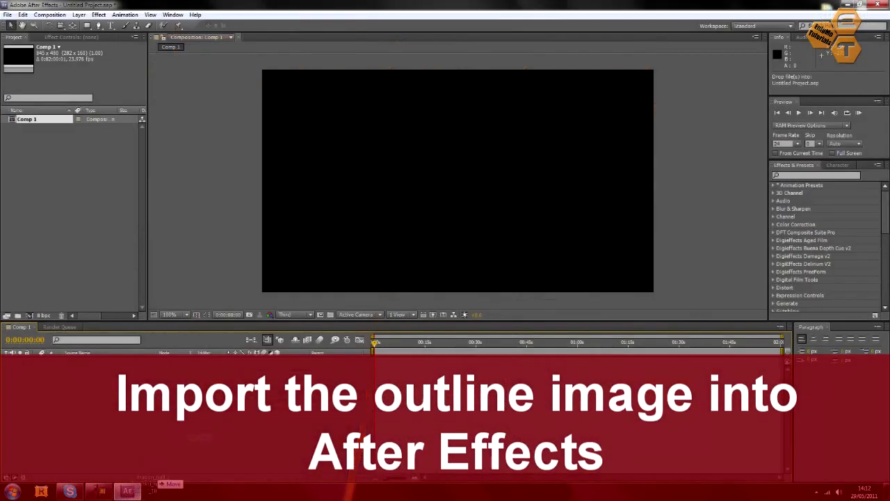
{"action": "left_click_drag", "start_coordinate": [379, 391], "coordinate": [267, 375]}
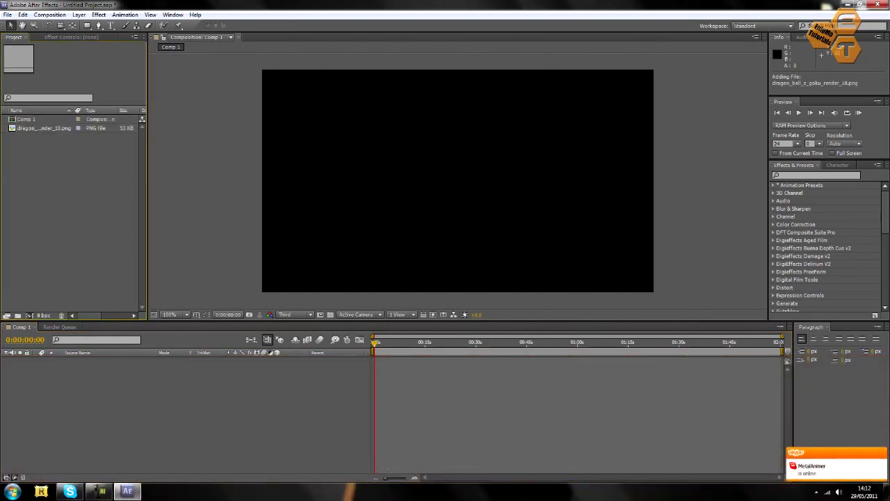
{"action": "mouse_move", "coordinate": [43, 128]}
{"action": "left_mouse_down"}
{"action": "mouse_move", "coordinate": [94, 256]}
{"action": "mouse_move", "coordinate": [458, 181]}
{"action": "left_mouse_up"}
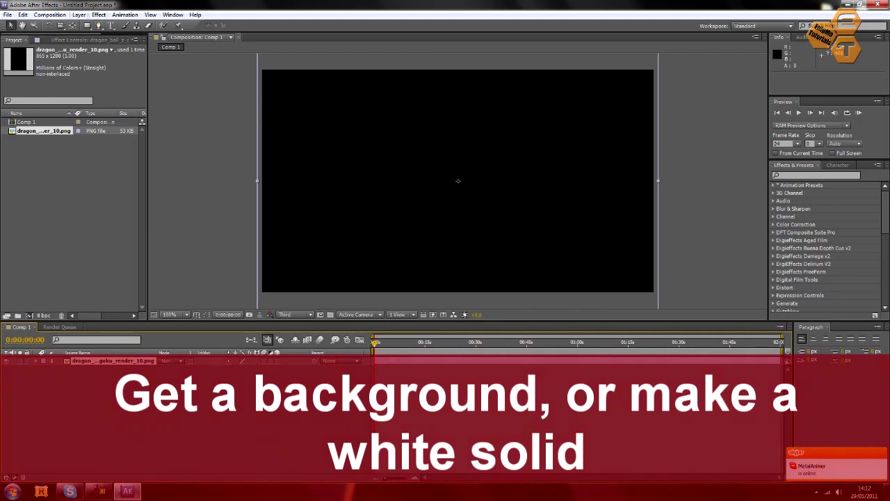
Create a new white solid layer with Layer > New > Solid
{"action": "left_click", "coordinate": [79, 15]}
{"action": "mouse_move", "coordinate": [91, 25]}
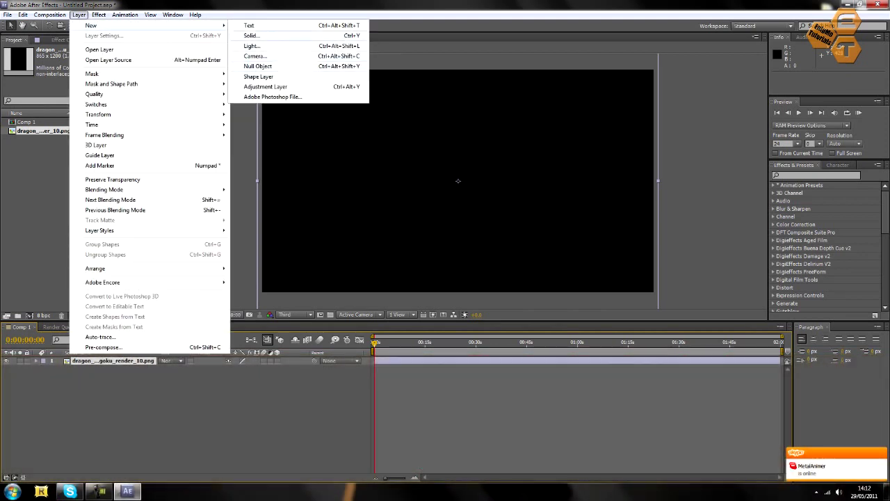
{"action": "left_click", "coordinate": [251, 35]}
{"action": "key", "text": "Return"}
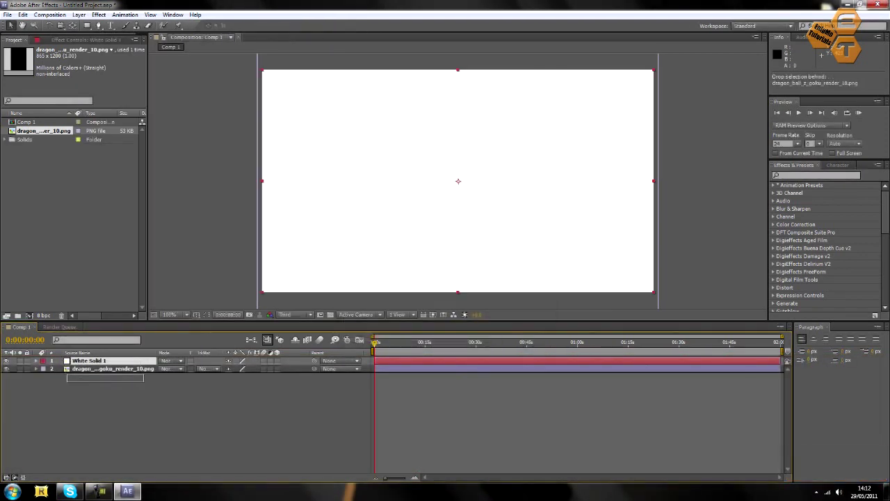
Move White Solid 1 beneath the Goku outline layer, then open the File menu to import
{"action": "left_click_drag", "start_coordinate": [88, 360], "coordinate": [105, 378]}
{"action": "left_click_drag", "start_coordinate": [457, 181], "coordinate": [455, 286]}
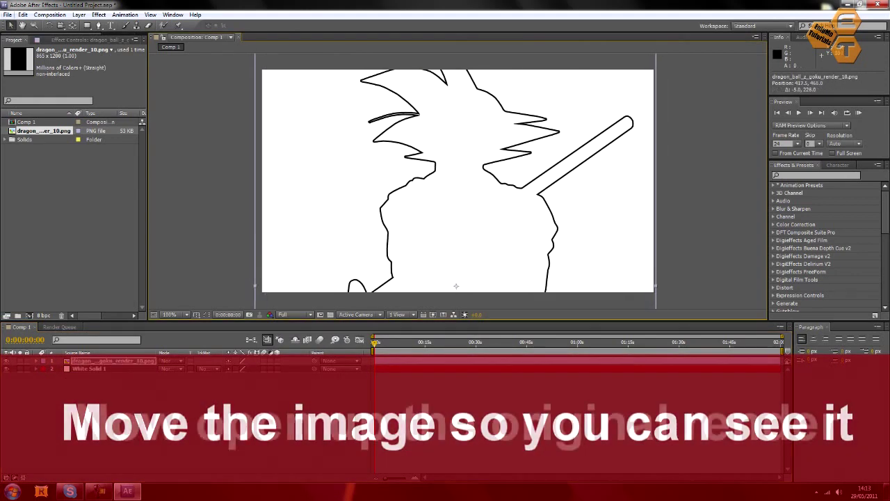
{"action": "key", "text": "alt+f"}
Import the original Goku colour render and add it to Comp 1
{"action": "key", "text": "i"}
{"action": "key", "text": "f"}
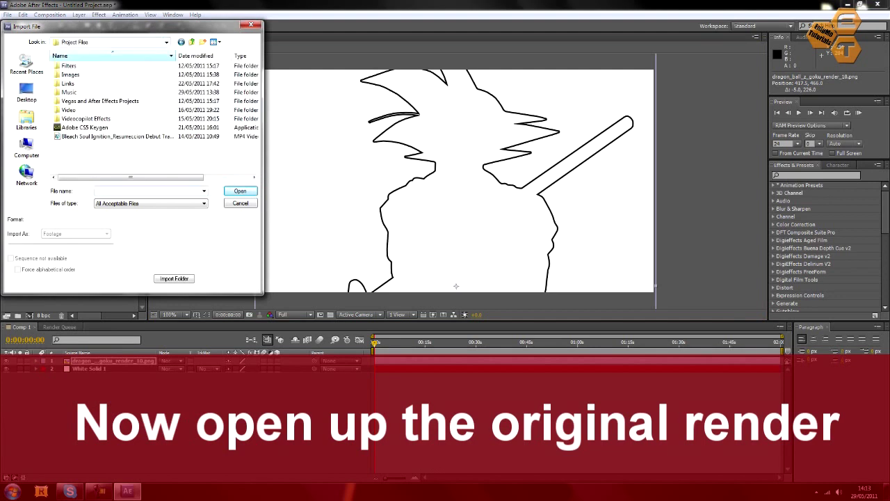
{"action": "key", "text": "Return"}
{"action": "key", "text": "Return"}
{"action": "key", "text": "Down"}
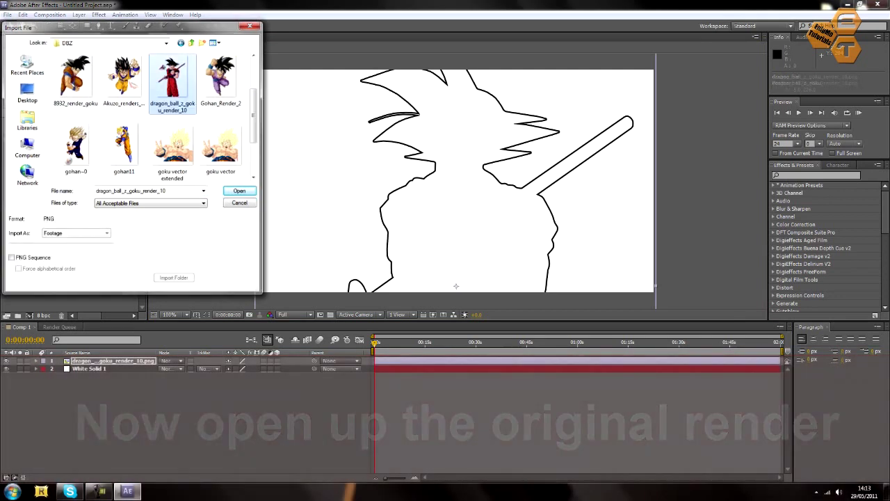
{"action": "key", "text": "Return"}
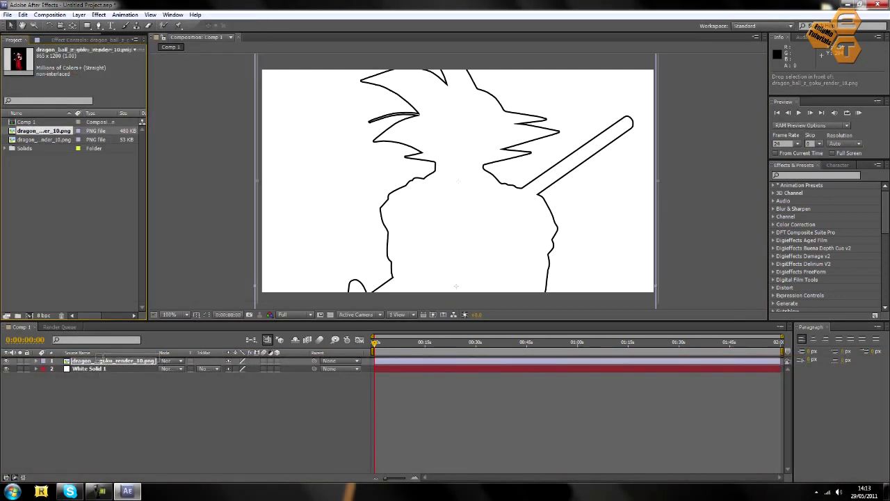
{"action": "key", "text": "ctrl+slash"}
Match the colour render's Position to the outline layer and open it in the Layer panel
{"action": "key", "text": "p"}
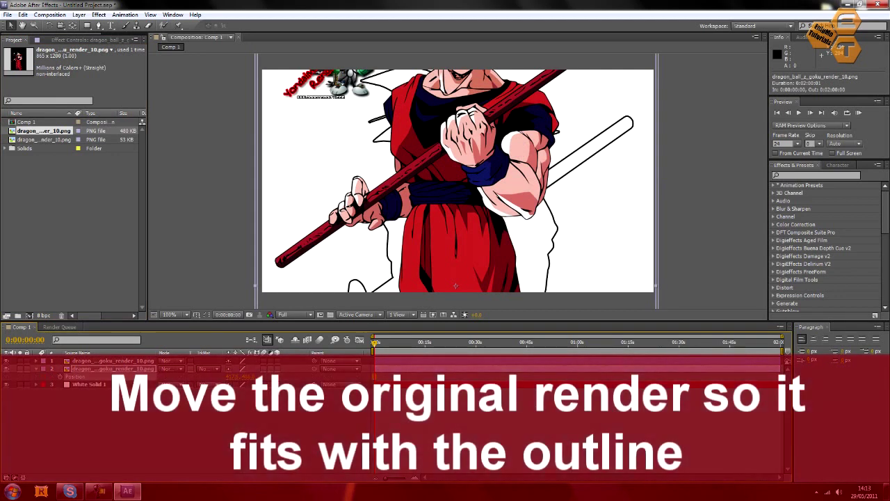
{"action": "left_click", "coordinate": [458, 179]}
{"action": "key", "text": "p"}
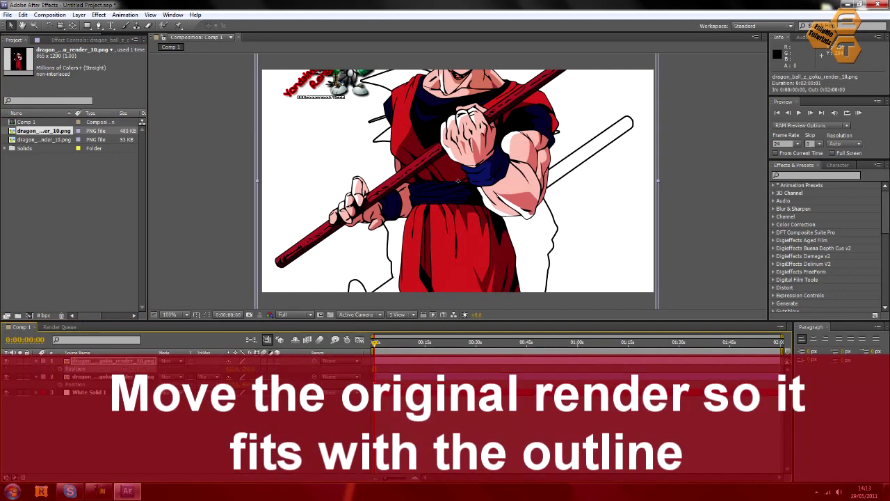
{"action": "left_click_drag", "start_coordinate": [458, 179], "coordinate": [456, 285]}
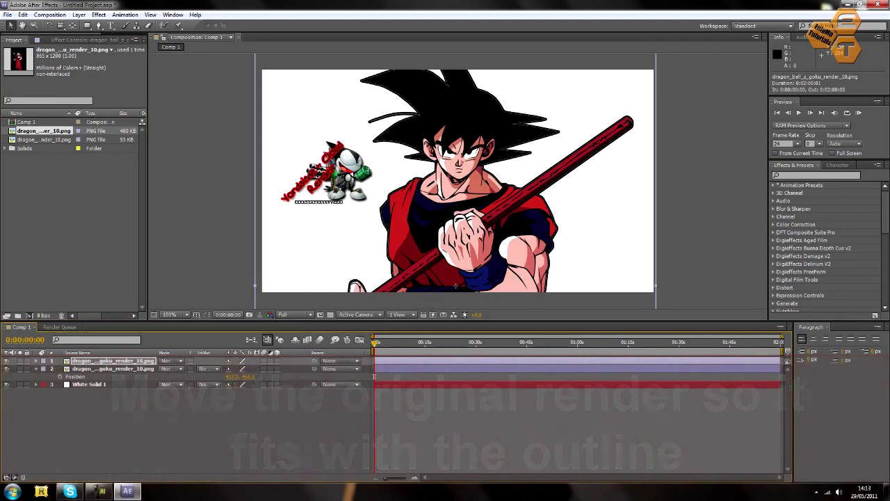
{"action": "double_click", "coordinate": [456, 285]}
Draw a four-point Pen mask around the watermark on the colour render
{"action": "left_click_drag", "start_coordinate": [459, 163], "coordinate": [460, 248]}
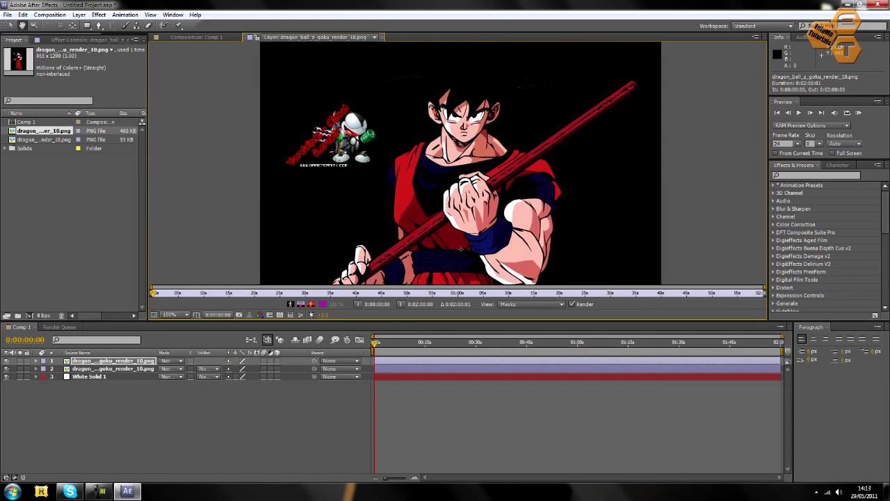
{"action": "key", "text": "g"}
{"action": "left_click", "coordinate": [263, 147]}
{"action": "left_click", "coordinate": [291, 185]}
{"action": "left_click", "coordinate": [341, 189]}
{"action": "left_click", "coordinate": [367, 182]}
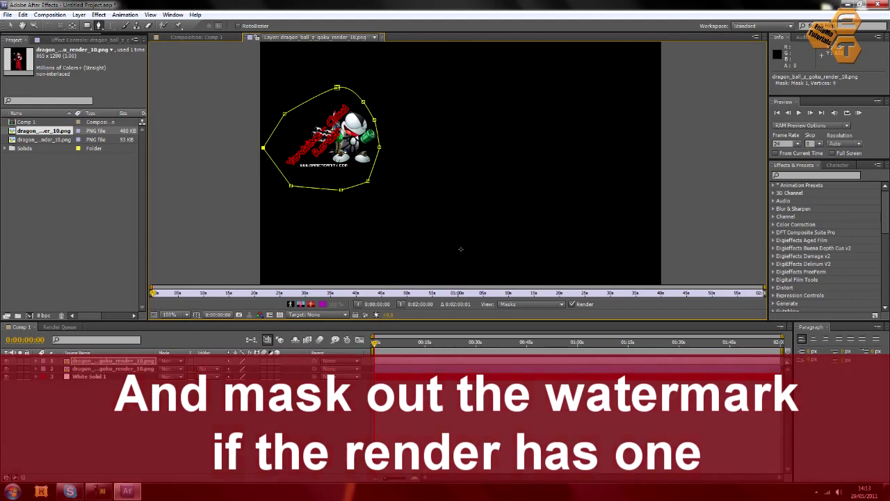
Set Mask 1 to Subtract to cut out the watermark and return to the composition
{"action": "key", "text": "m"}
{"action": "left_click", "coordinate": [238, 369]}
{"action": "left_click", "coordinate": [248, 398]}
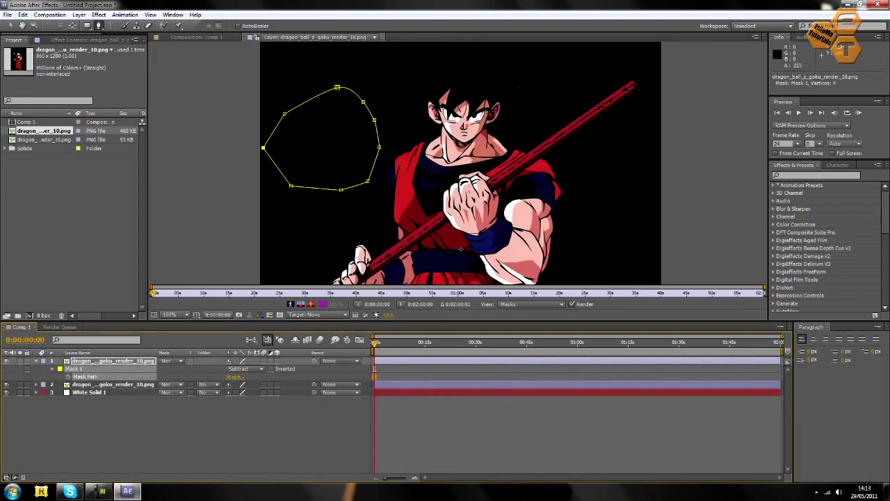
{"action": "key", "text": "ctrl+w"}
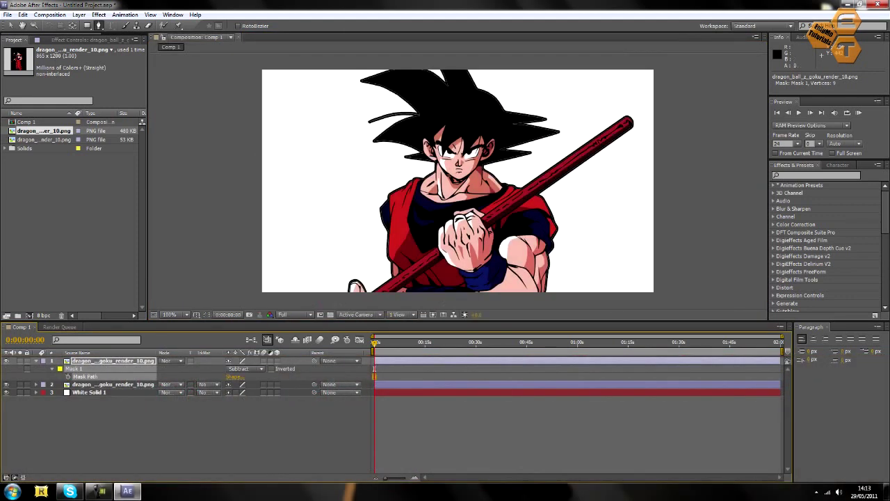
{"action": "left_click", "coordinate": [456, 285]}
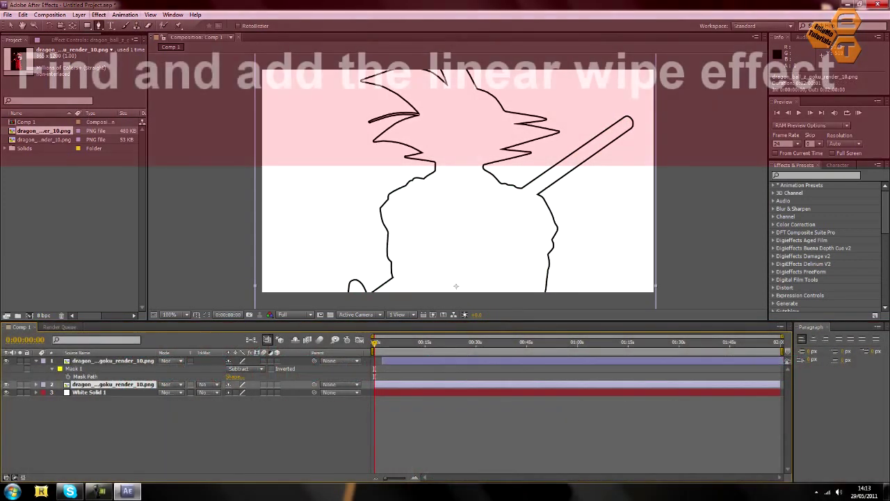
Apply Transition > Linear Wipe to the outline layer, keyframing Transition Completion down to 0%
{"action": "key", "text": "alt+t"}
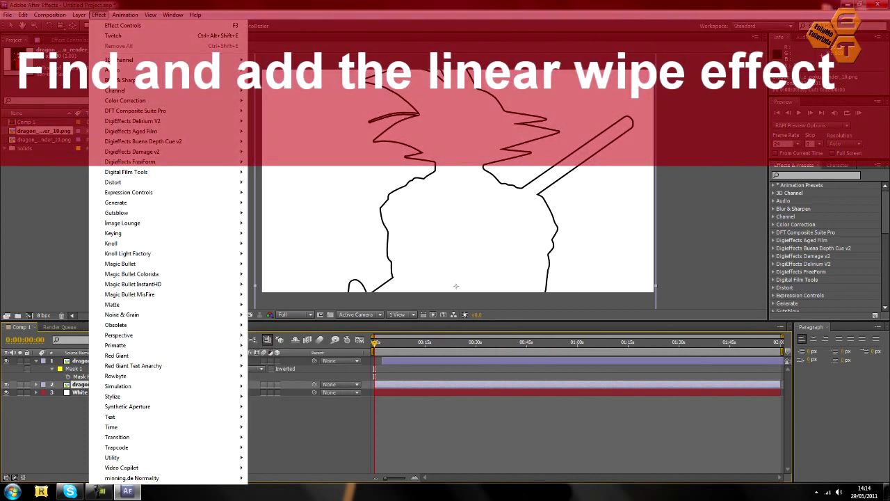
{"action": "key", "text": "t"}
{"action": "key", "text": "t"}
{"action": "key", "text": "t"}
{"action": "key", "text": "Right"}
{"action": "key", "text": "l"}
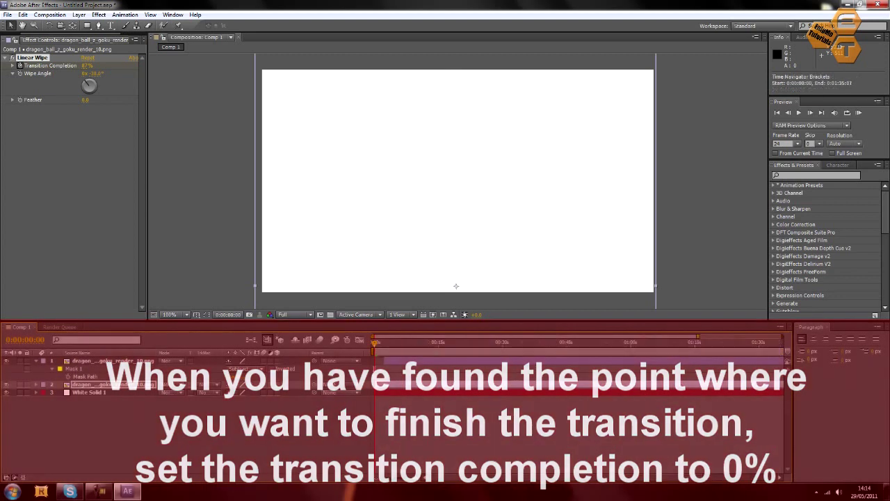
{"action": "left_click", "coordinate": [113, 360]}
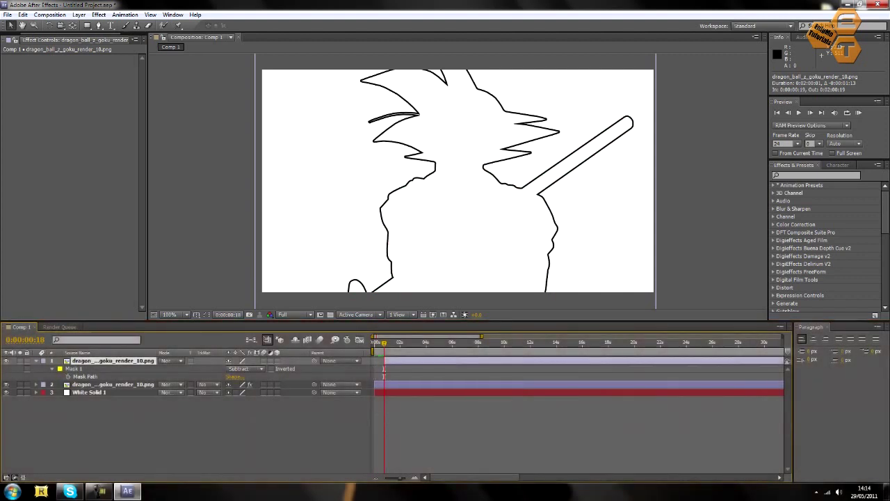
Give the colour render layer its own Linear Wipe and RAM-preview the diagonal reveal over the outline
{"action": "key", "text": "m"}
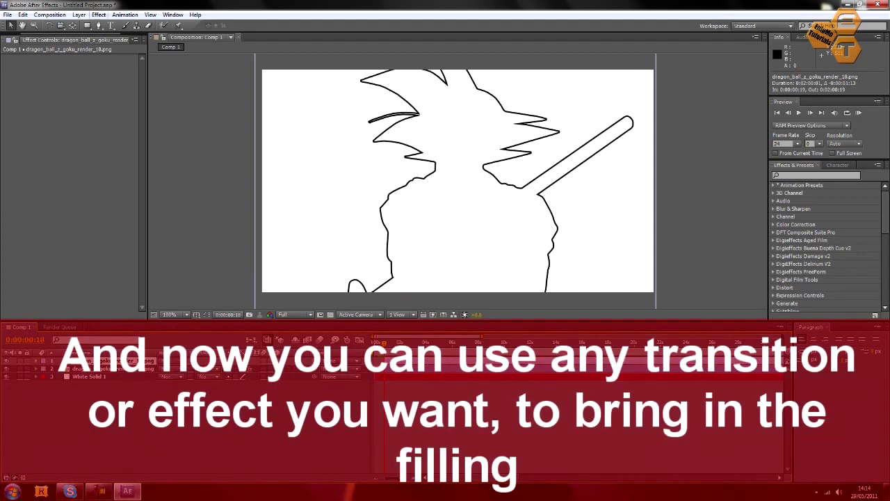
{"action": "left_click", "coordinate": [98, 15]}
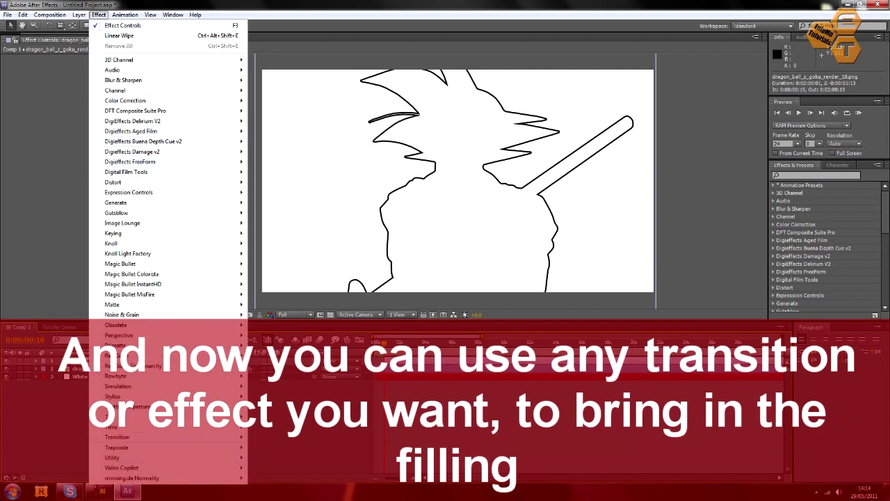
{"action": "mouse_move", "coordinate": [139, 437]}
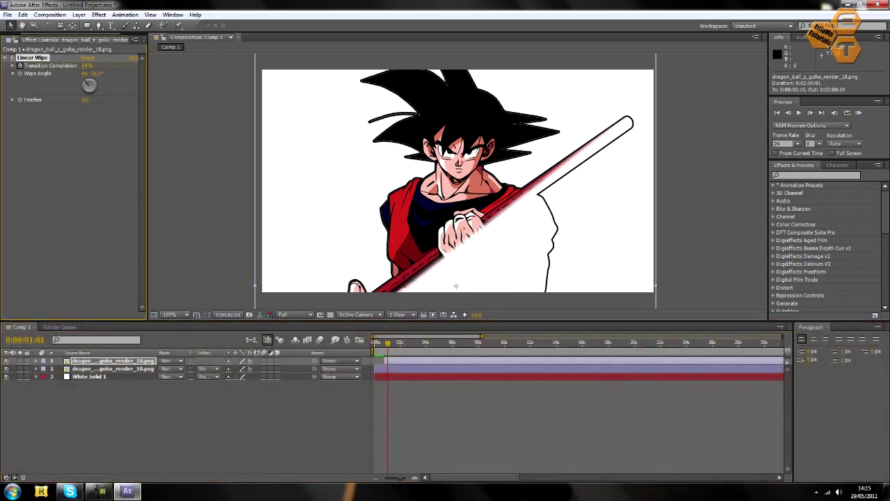
{"action": "key", "text": "KP_0"}
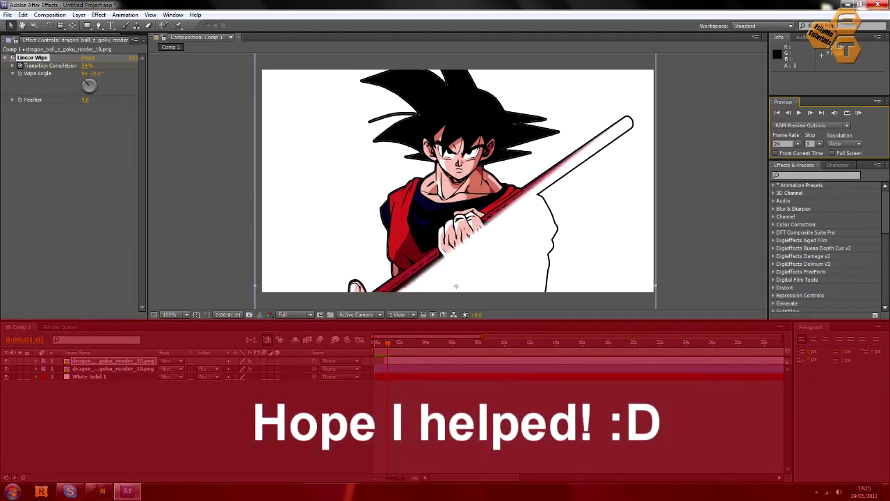
Quit After Effects, discarding the changes to Untitled Project.aep
{"action": "key", "text": "ctrl+q"}
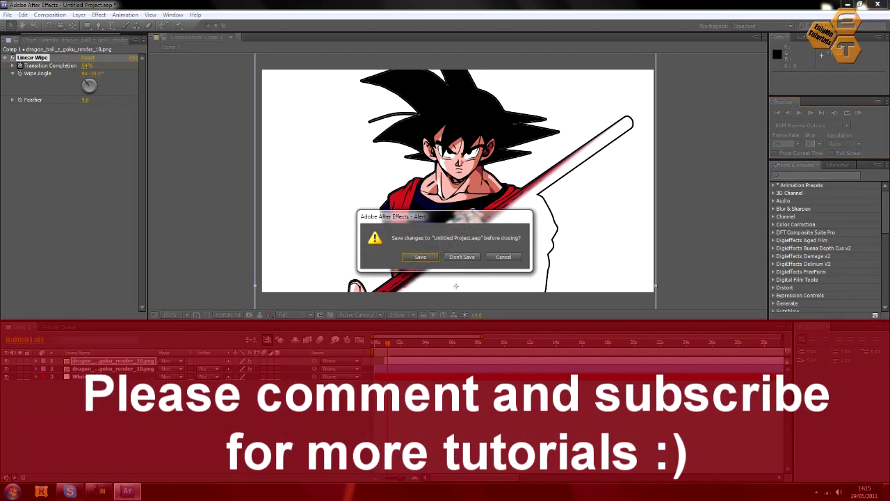
{"action": "key", "text": "Return"}
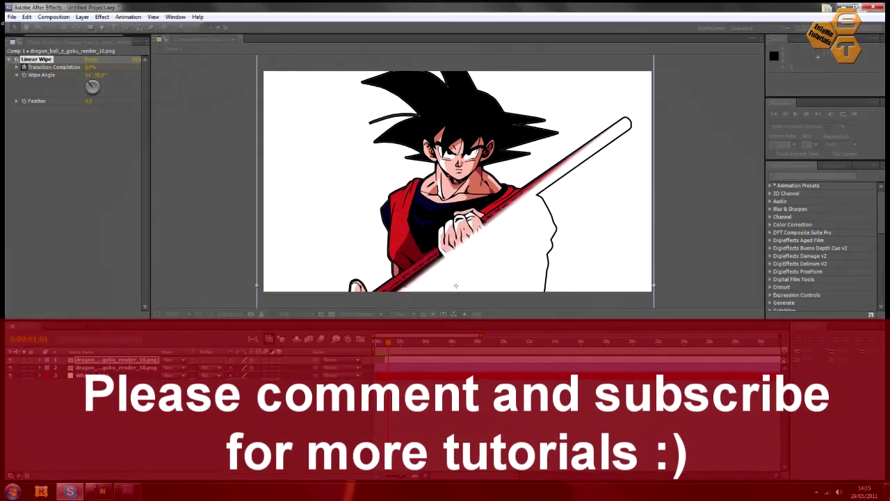